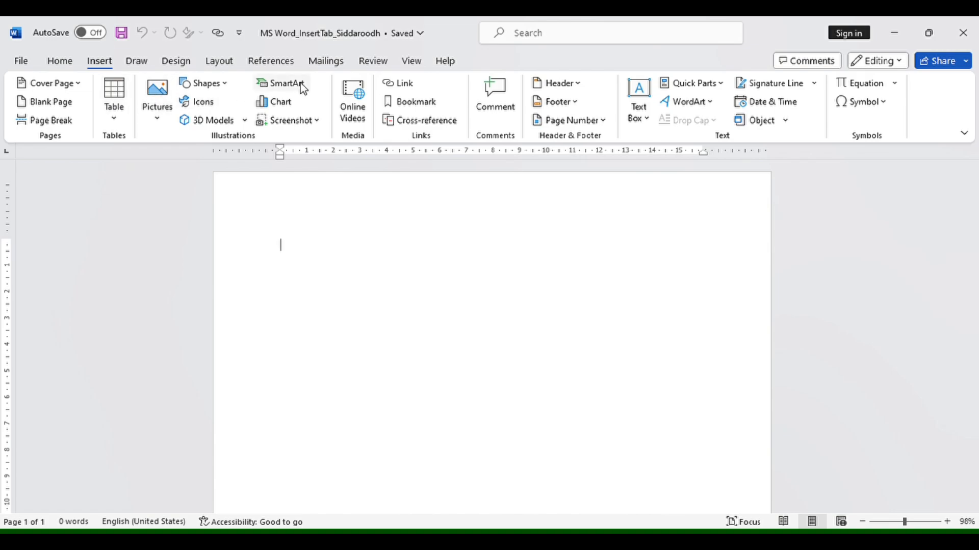
Insert a table of five columns and four rows at the start of the page, and undo it.
click(116, 120)
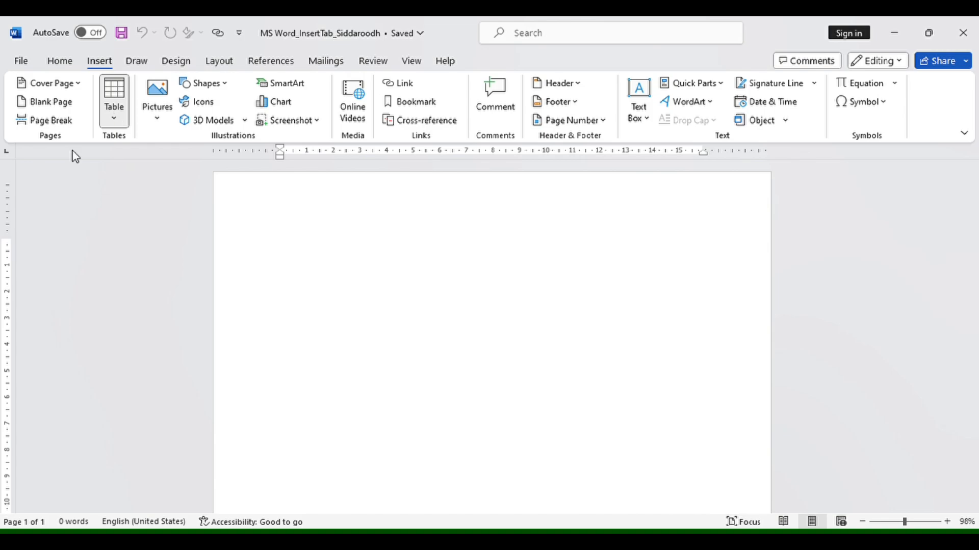
click(119, 166)
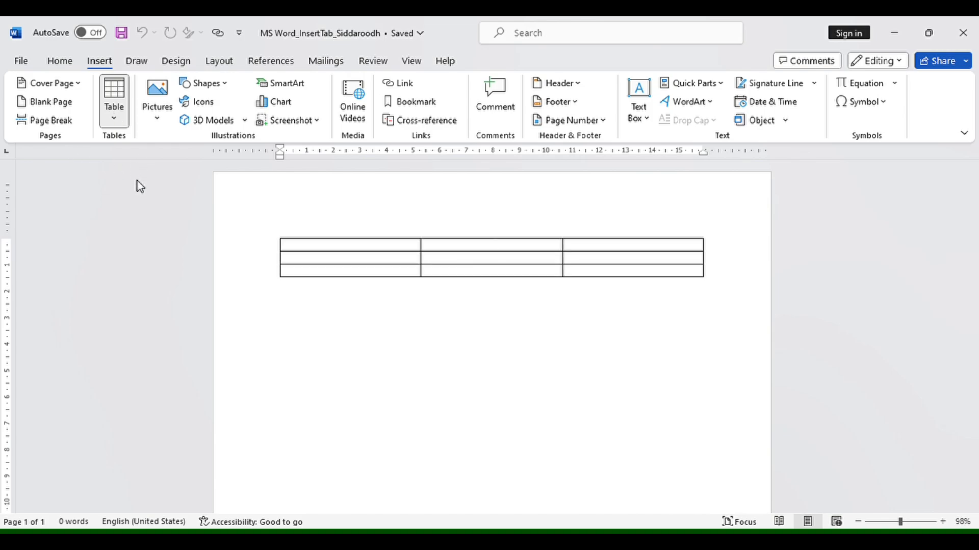
click(164, 203)
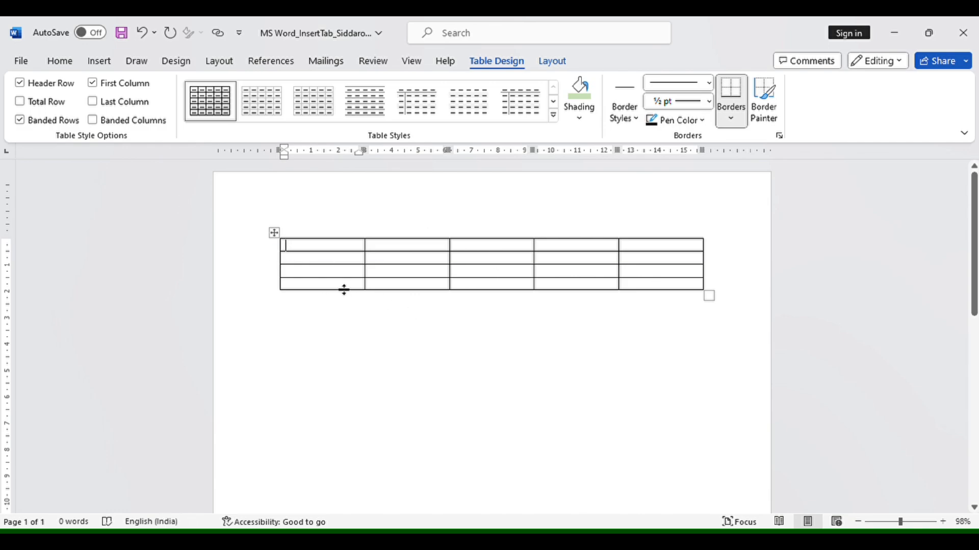
click(550, 63)
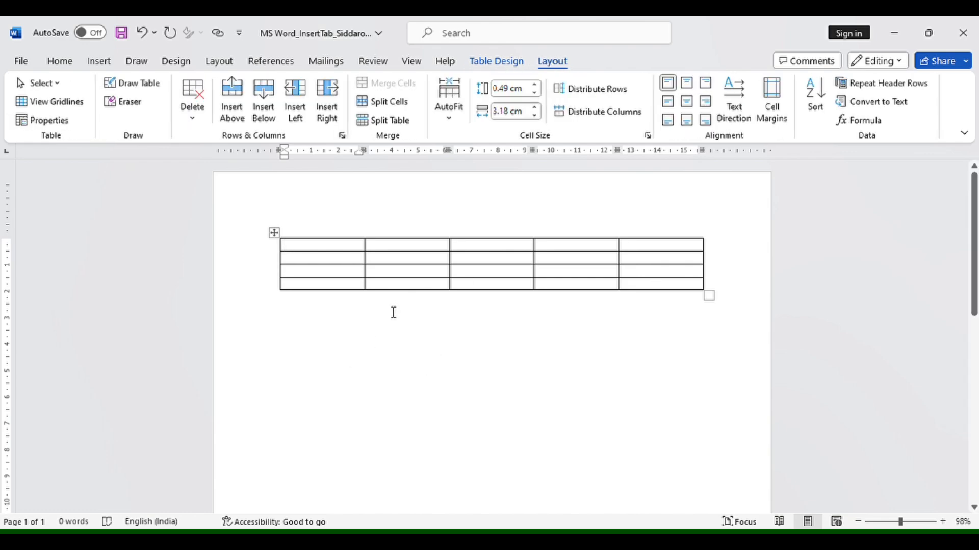
key(ctrl+z)
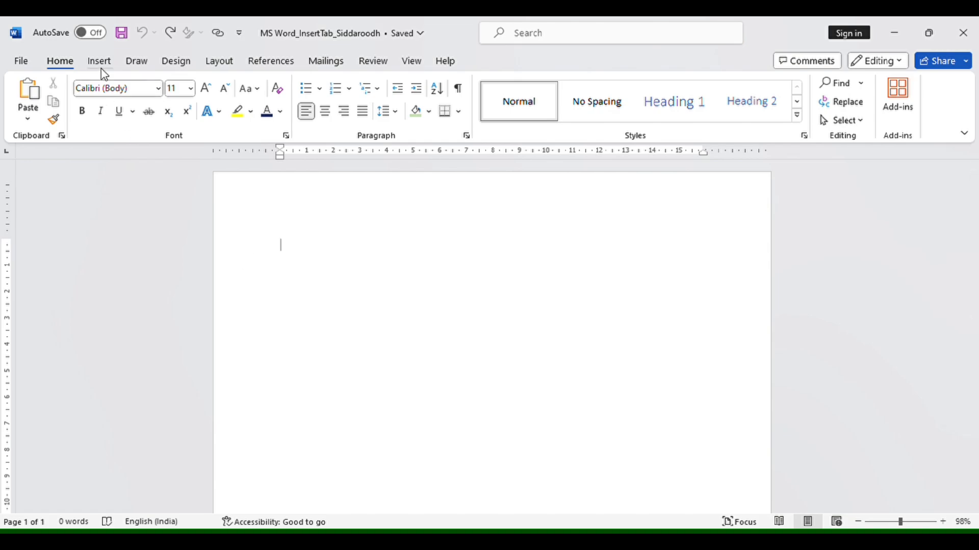
Insert a table of five columns and five rows at the start of the page, and undo it.
click(99, 64)
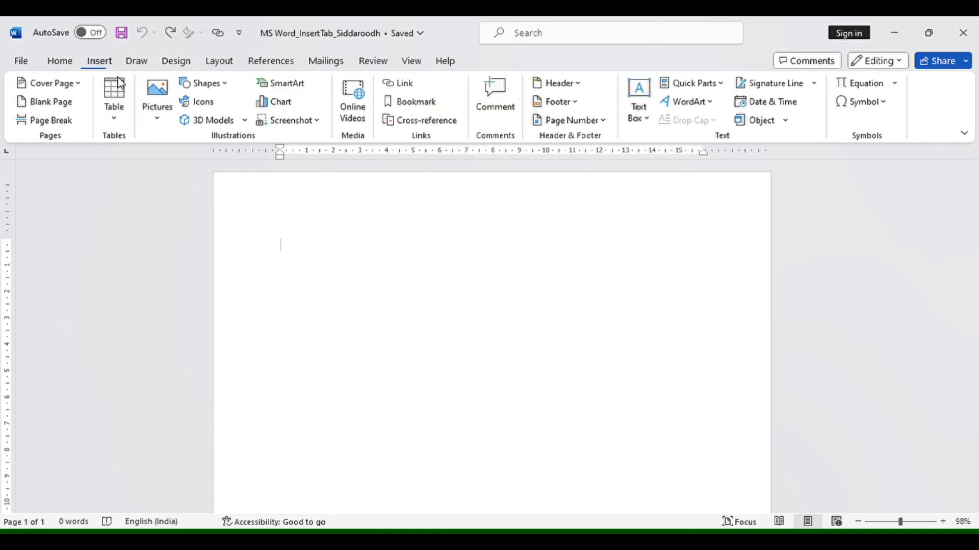
click(117, 118)
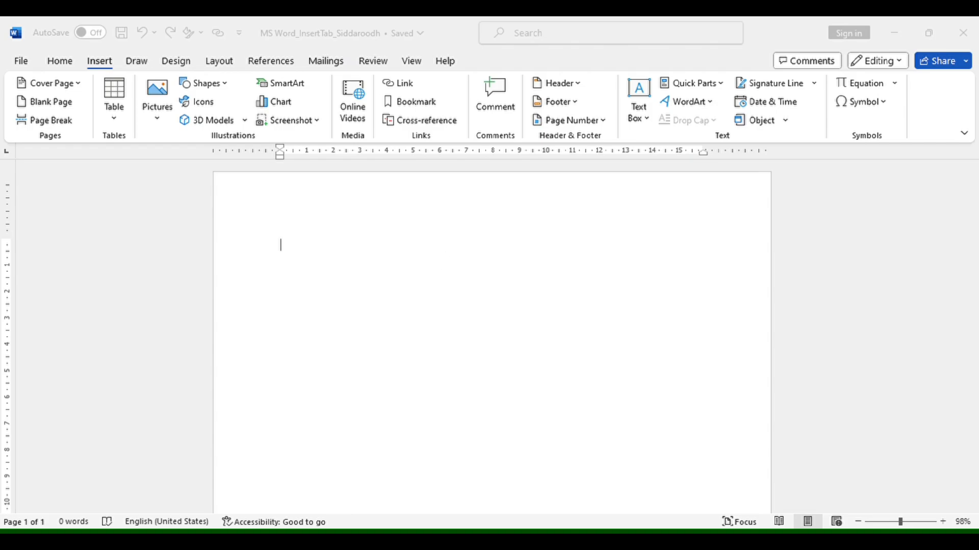
click(414, 378)
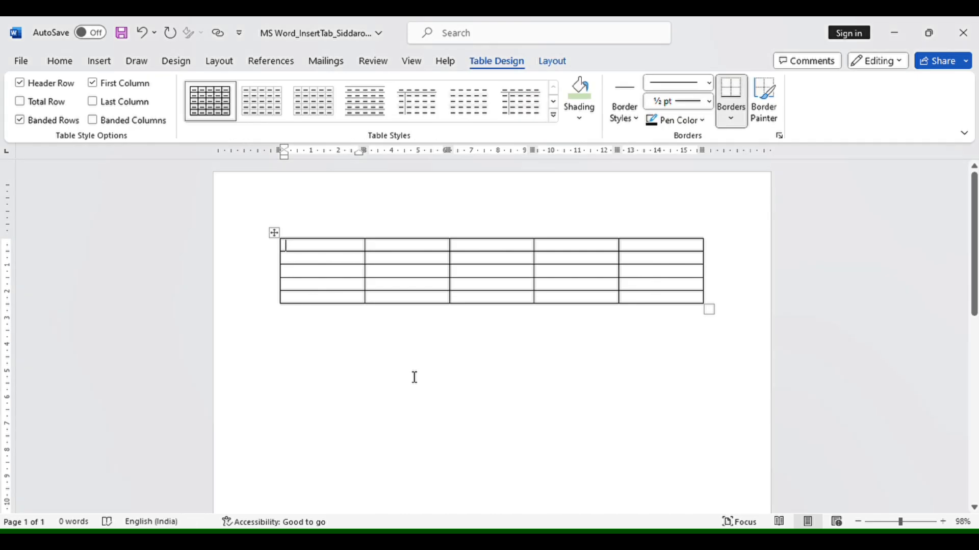
key(ctrl+z)
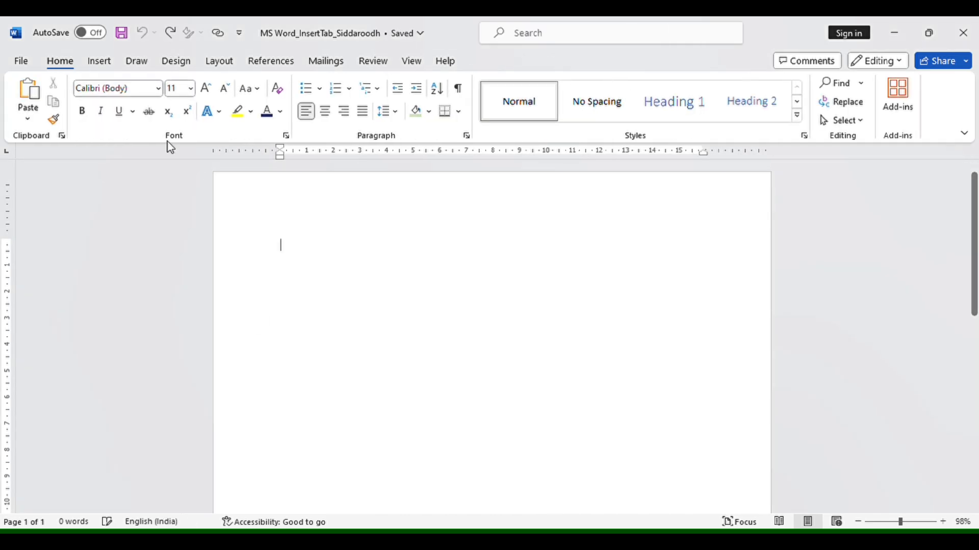
Draw a freehand table about 14.3 cm wide and 5.8 cm high, divided into four columns and three rows.
click(102, 62)
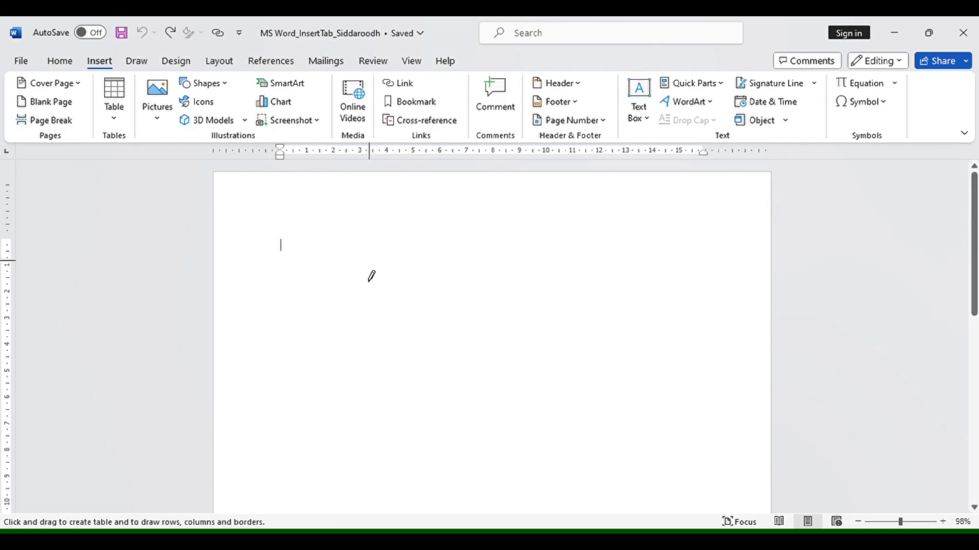
mouse_move(281, 233)
mouse_down()
mouse_move(283, 282)
mouse_move(451, 378)
mouse_move(664, 392)
mouse_up()
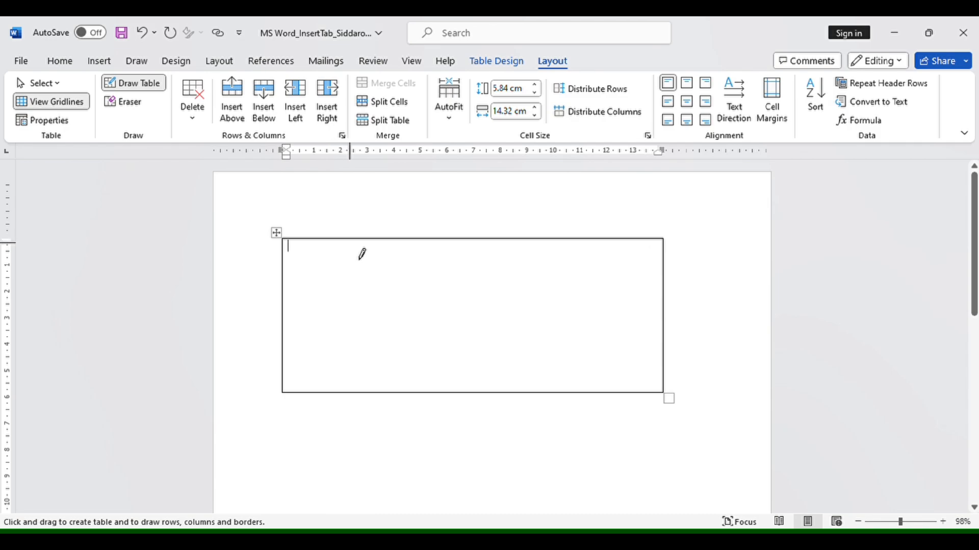
drag(352, 254, 366, 392)
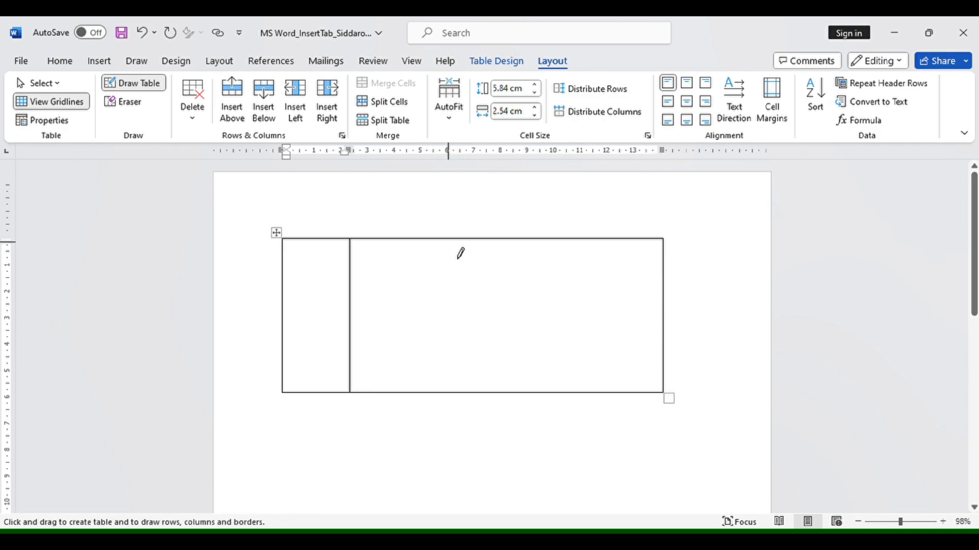
drag(449, 243, 456, 392)
drag(547, 242, 551, 374)
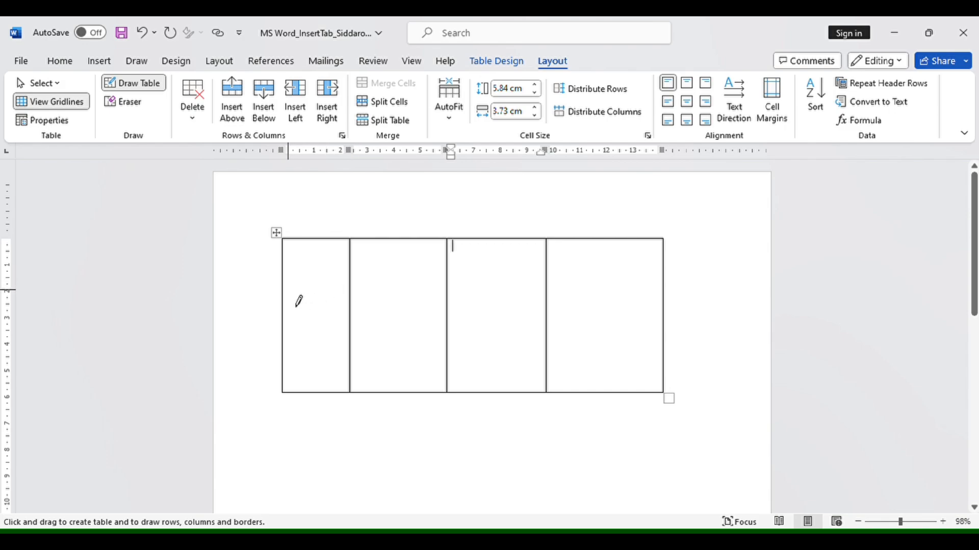
drag(299, 301, 615, 306)
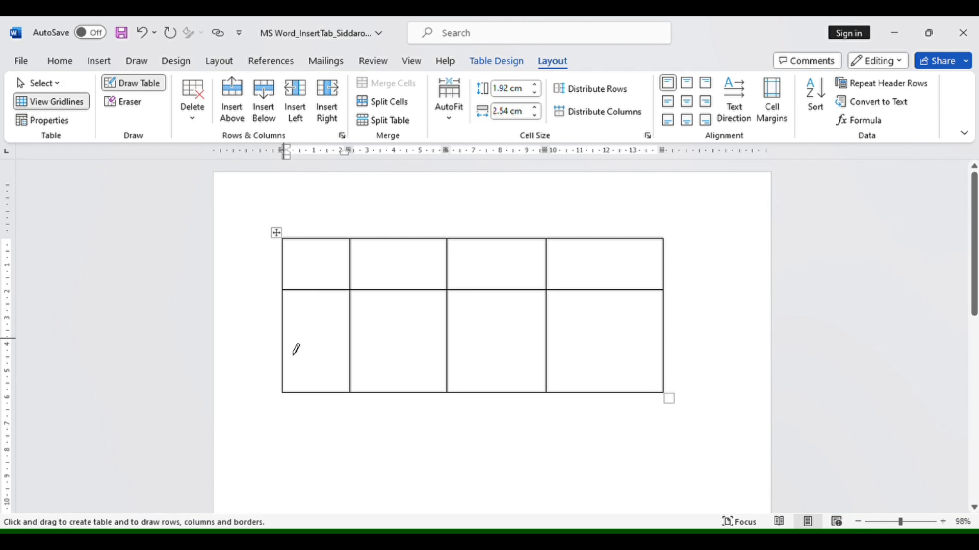
mouse_move(295, 350)
mouse_down()
mouse_move(618, 354)
mouse_move(636, 346)
mouse_up()
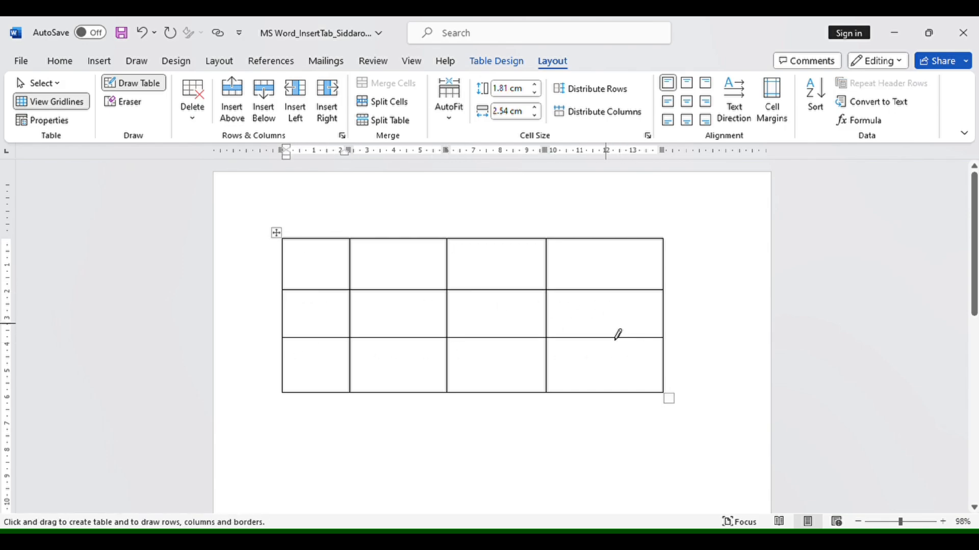
Shade the second cell of the table's first row light blue, and undo the shading.
click(498, 62)
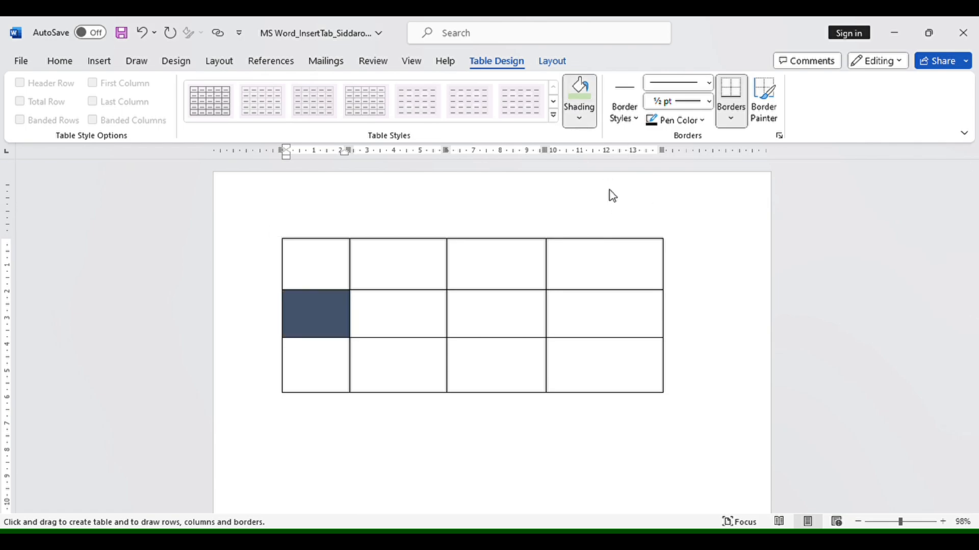
click(371, 267)
click(319, 269)
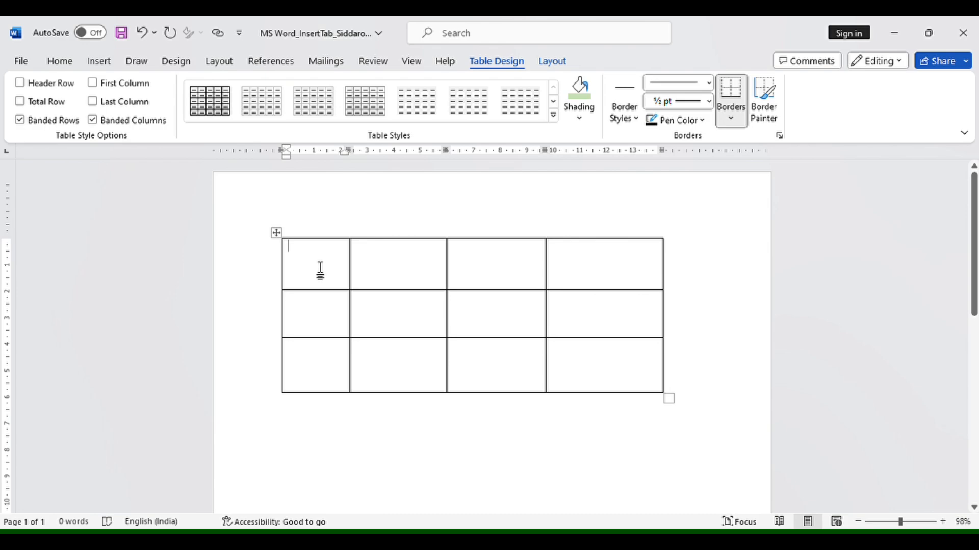
click(426, 266)
click(582, 112)
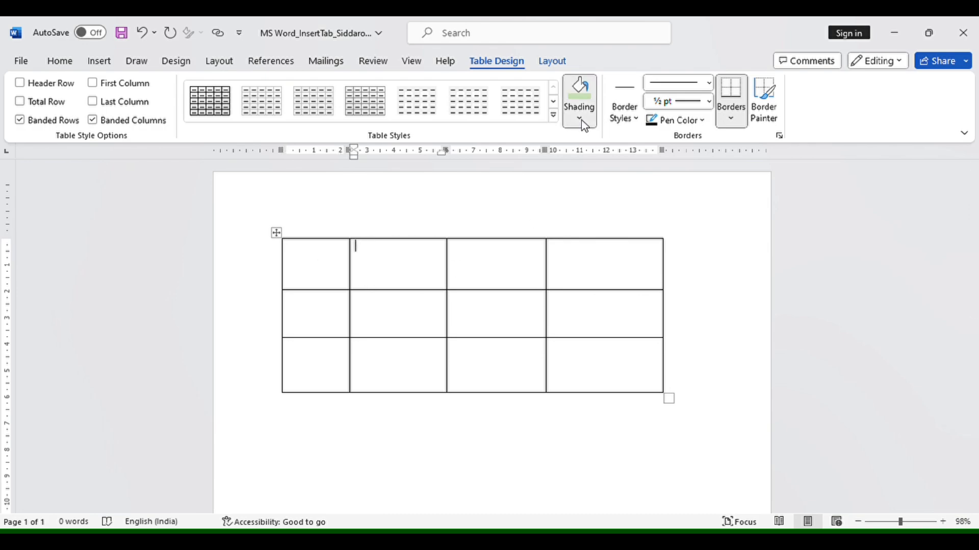
click(643, 290)
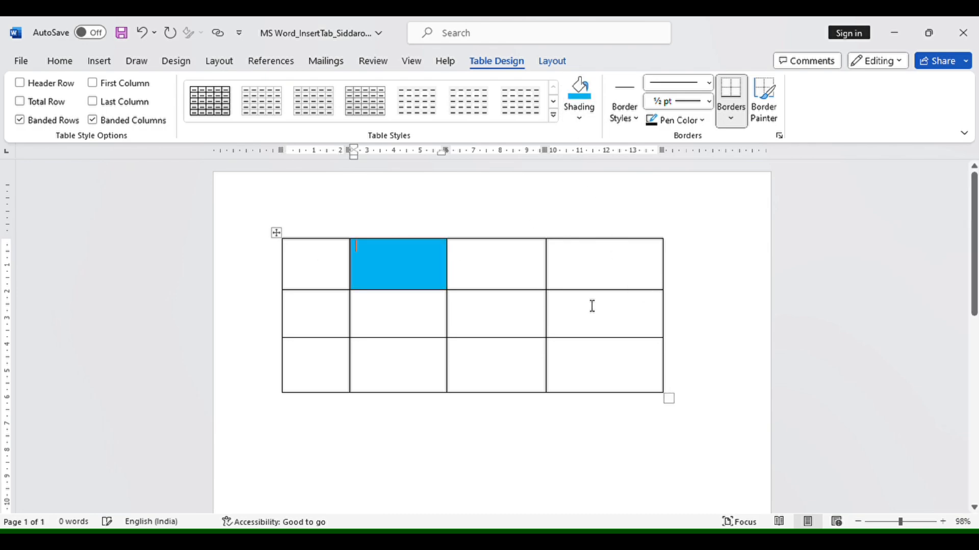
key(ctrl+z)
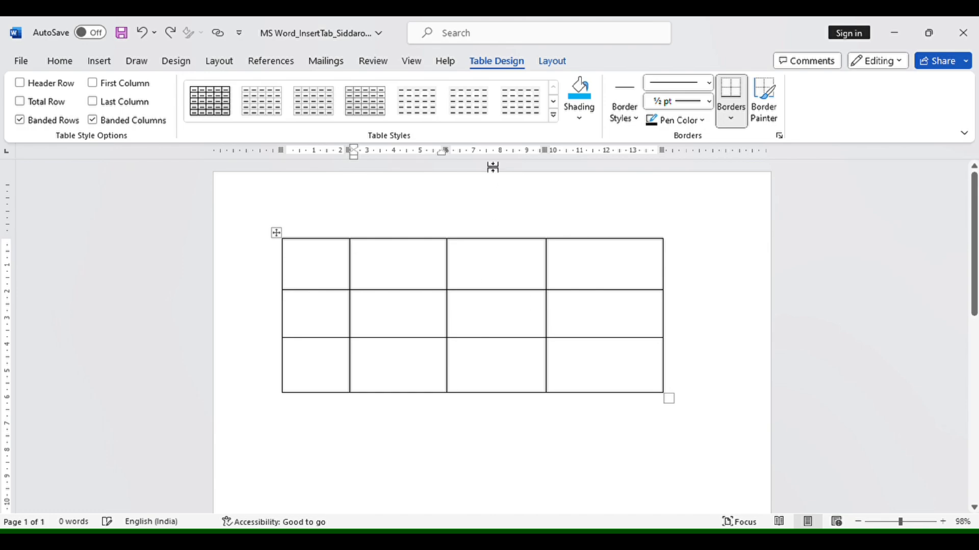
Erase the outer right border of the table's last column in all three rows.
click(552, 61)
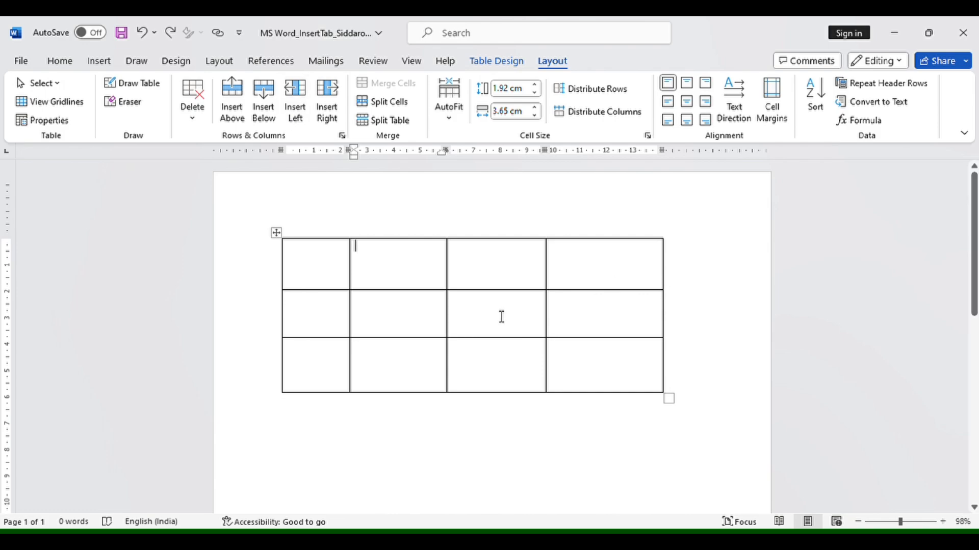
click(122, 103)
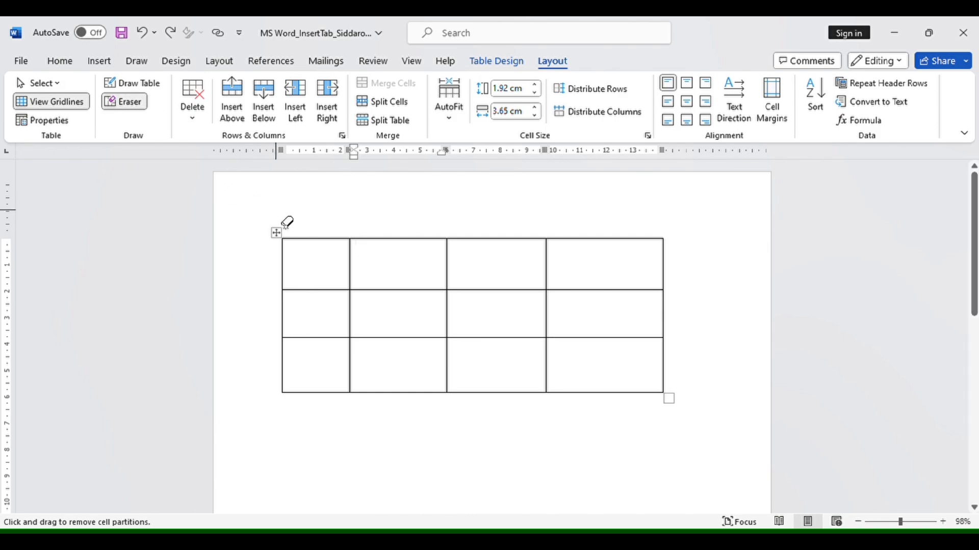
click(674, 280)
click(665, 327)
click(667, 390)
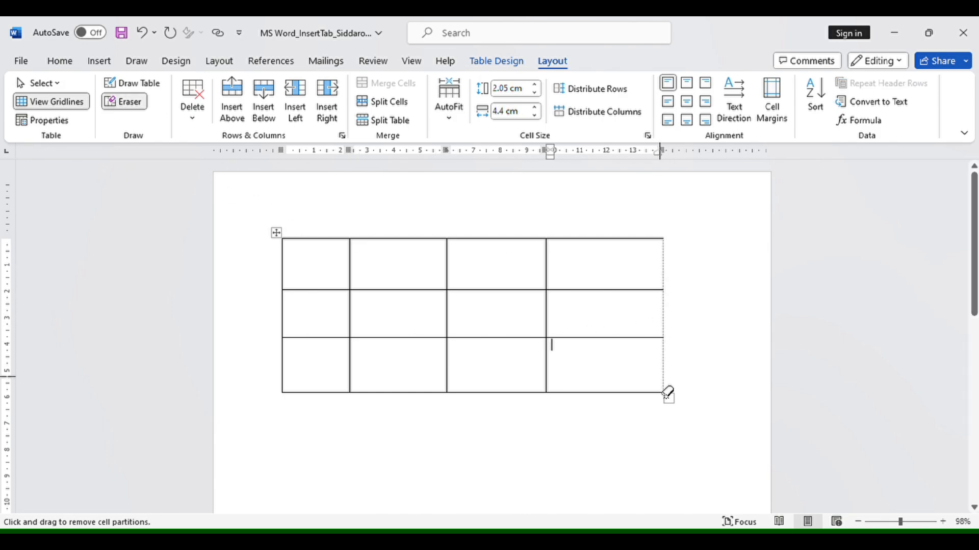
key(Escape)
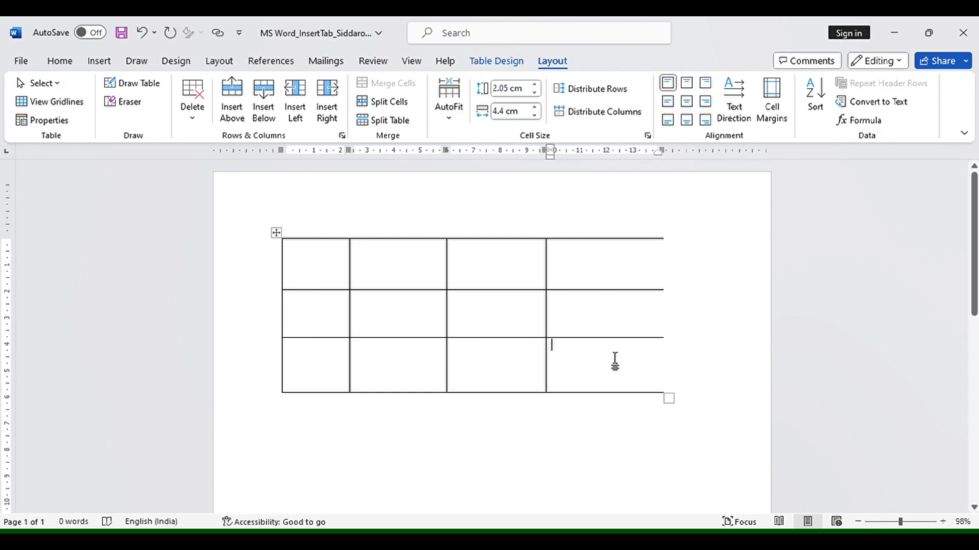
Erase the horizontal lines of the table's last column, including the row dividers and the outer borders.
click(135, 103)
click(595, 338)
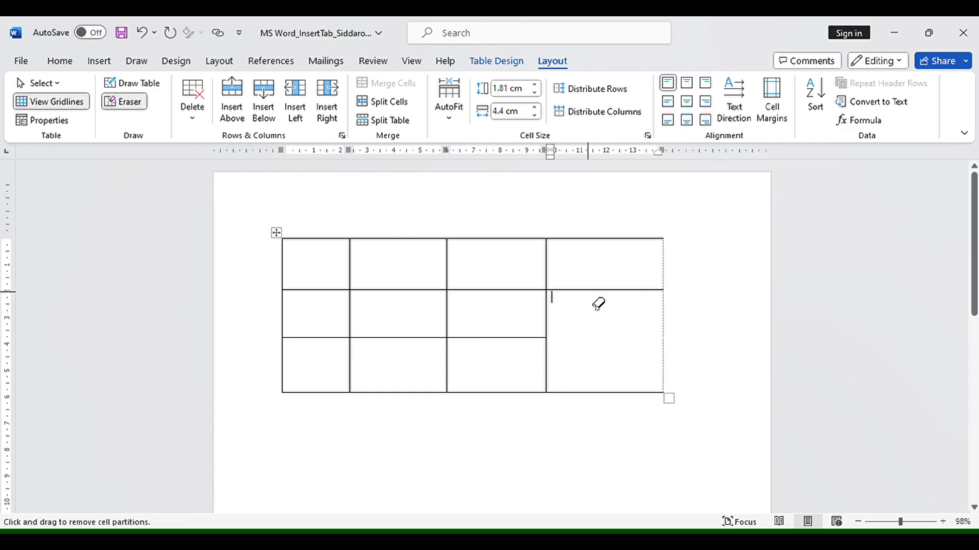
click(601, 293)
click(603, 253)
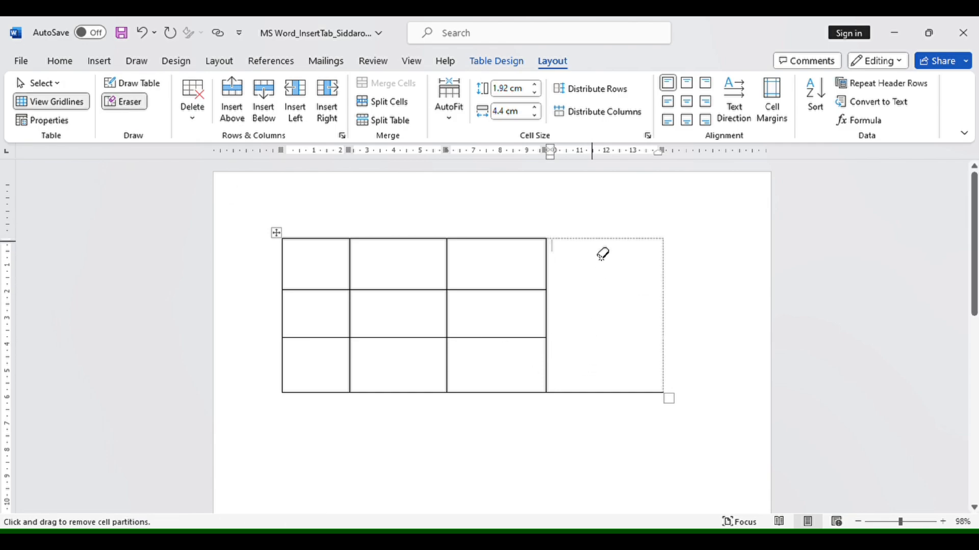
click(602, 403)
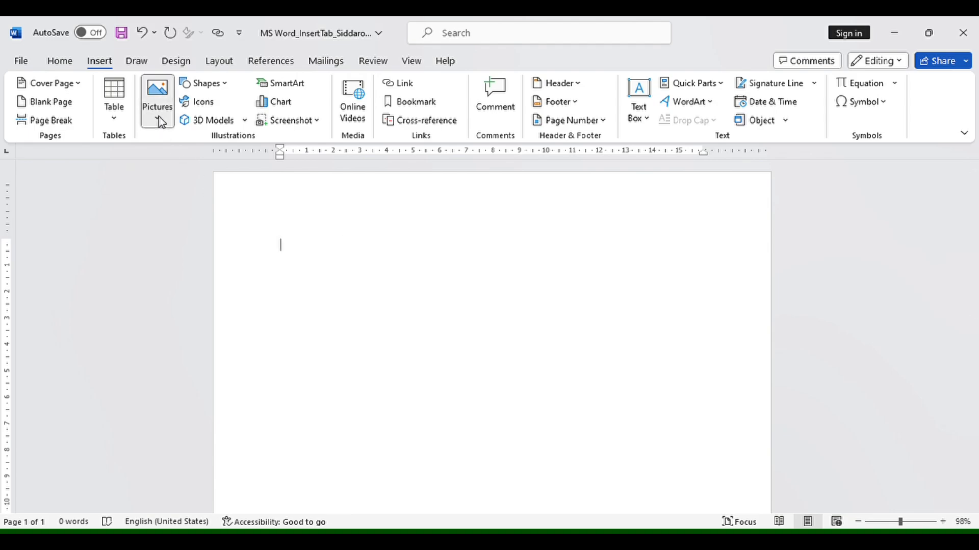
Insert the Email versus Gmail comparison picture into the blank page.
click(183, 159)
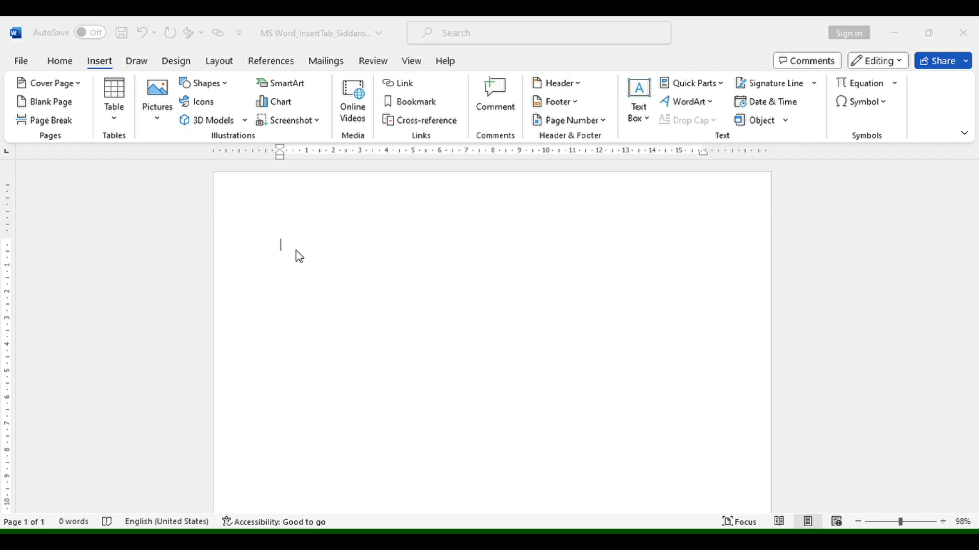
click(371, 341)
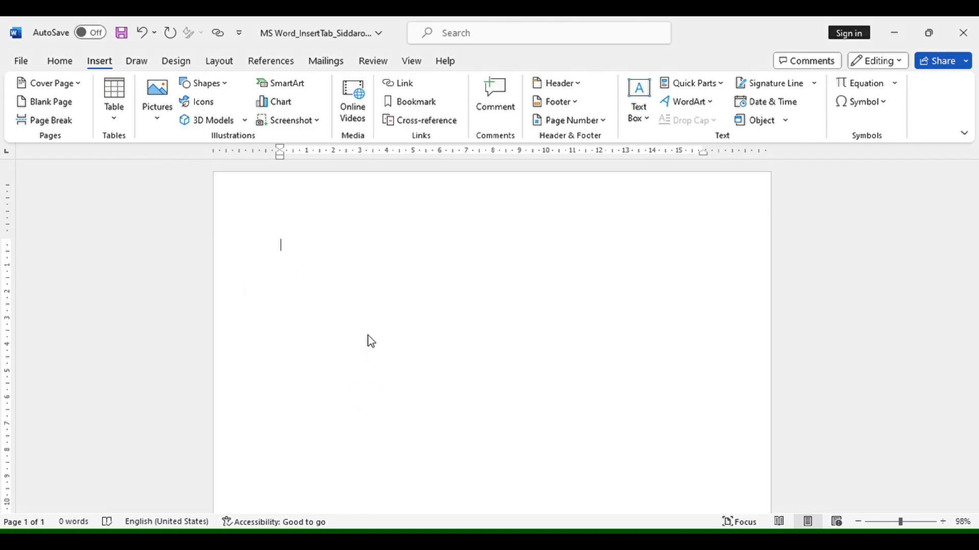
key(ctrl+v)
Change the picture's text wrapping so that it floats freely, and move the picture closer to the middle of the page.
mouse_move(372, 289)
mouse_down()
mouse_move(459, 290)
mouse_move(382, 291)
mouse_up()
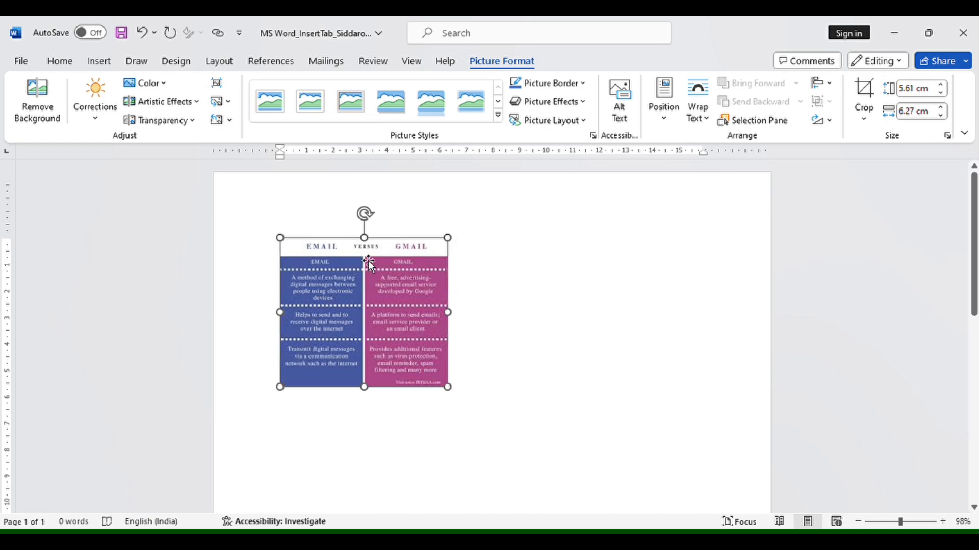
click(701, 96)
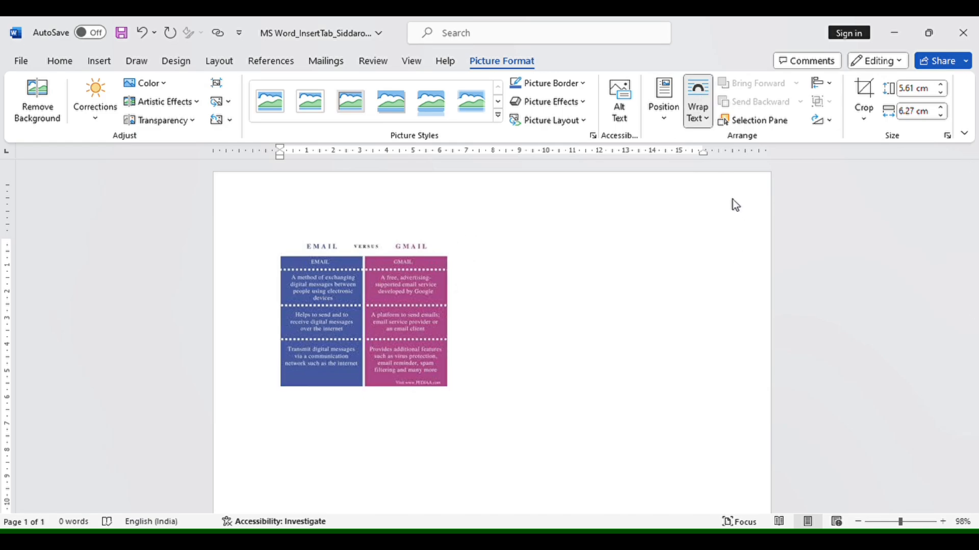
click(731, 199)
drag(384, 310, 448, 326)
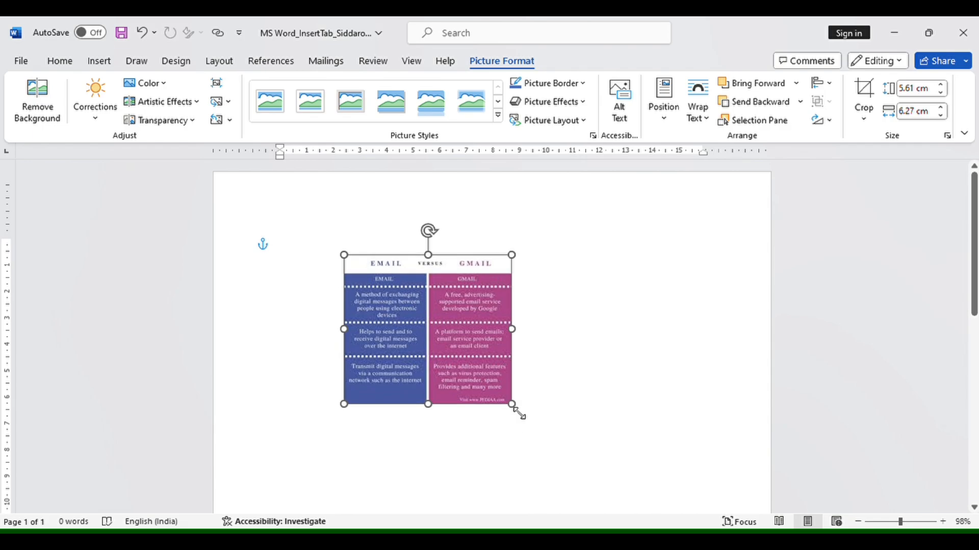
Resize the picture to about 6.8 cm wide and 6.2 cm high, and apply the oval picture style with soft edges.
drag(514, 405, 522, 431)
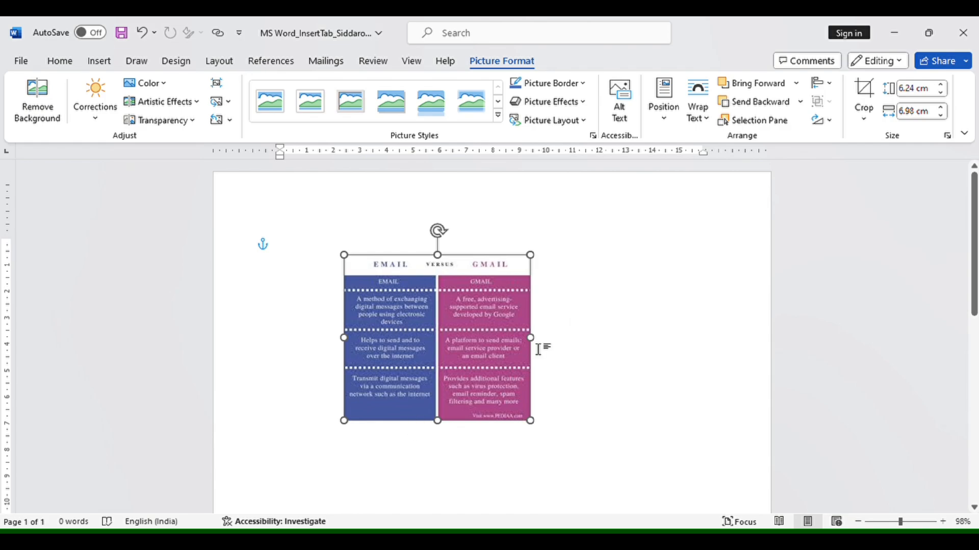
mouse_move(532, 338)
mouse_down()
mouse_move(601, 349)
mouse_move(537, 349)
mouse_move(530, 337)
mouse_up()
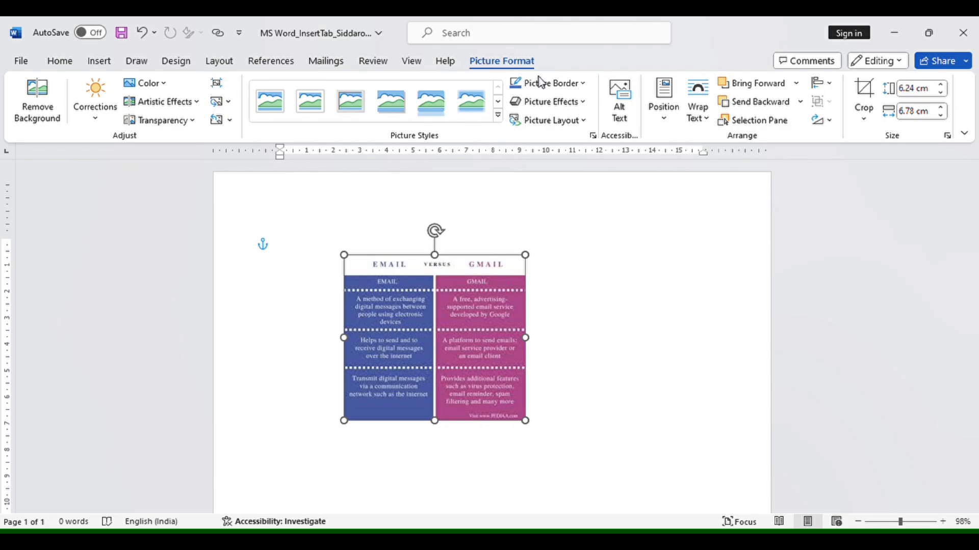
click(498, 117)
click(433, 183)
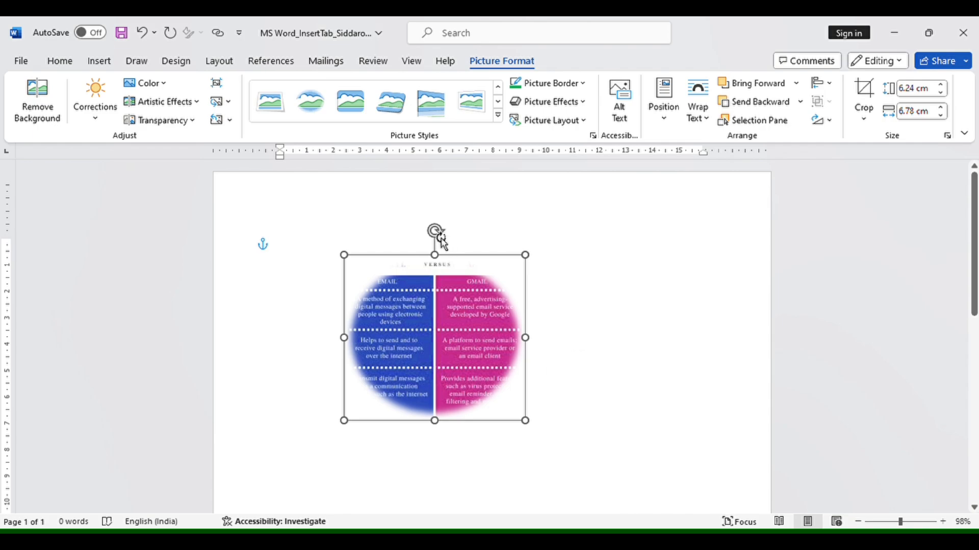
Crop the picture from its Gmail side to about 4.16 cm wide, and stretch the cropped picture horizontally so it looks almost round.
drag(448, 234, 439, 256)
click(865, 90)
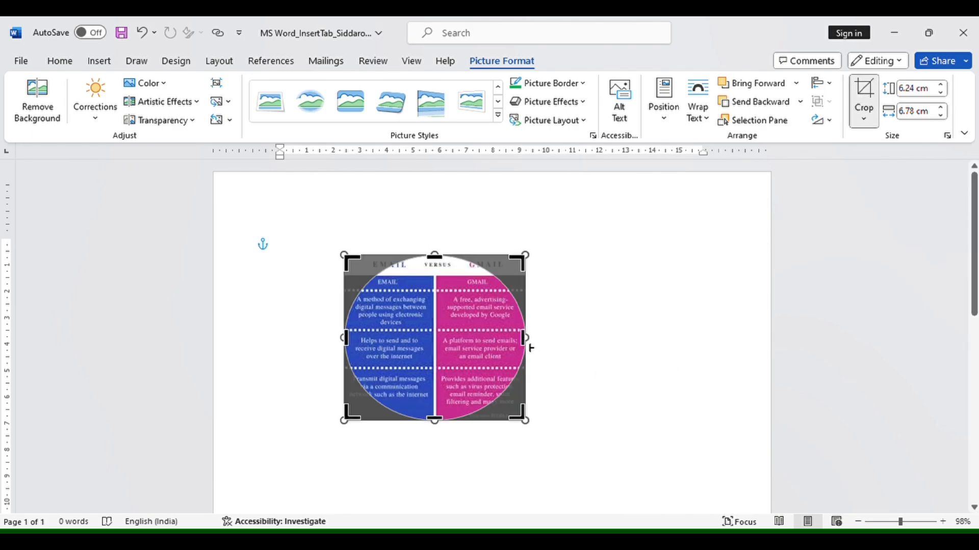
drag(530, 348, 456, 346)
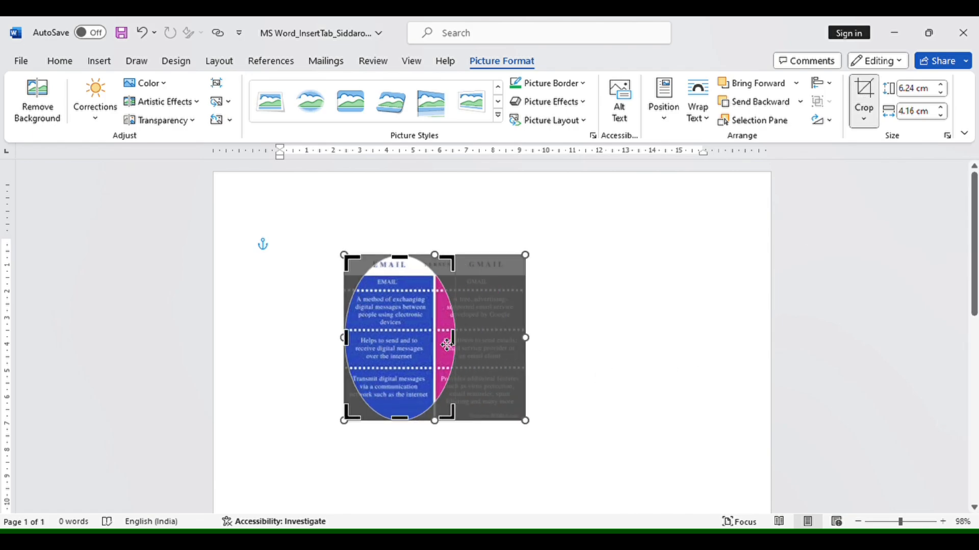
click(734, 361)
click(406, 374)
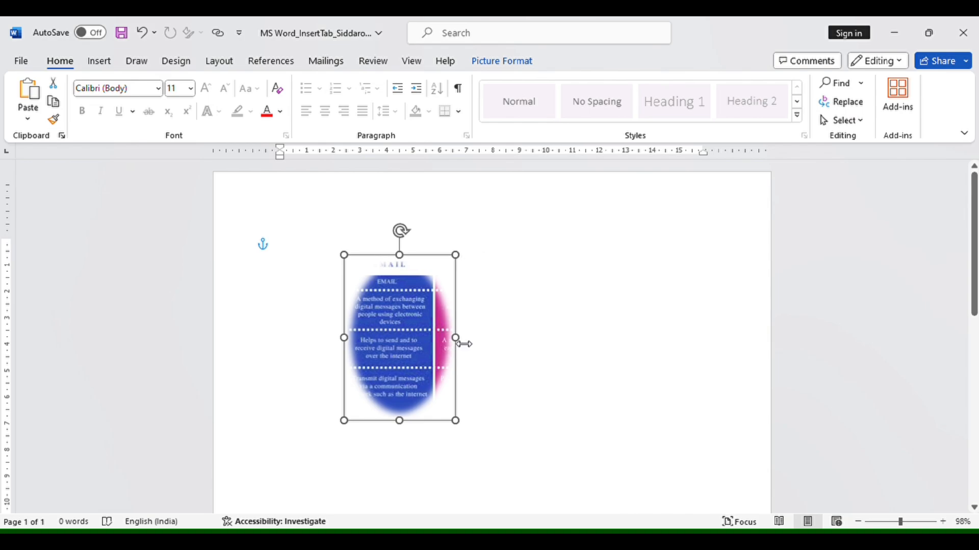
drag(464, 344, 516, 344)
Move the picture to the page's left margin and draw a smiley face about 6.05 cm wide and 6.48 cm high beside it.
click(104, 62)
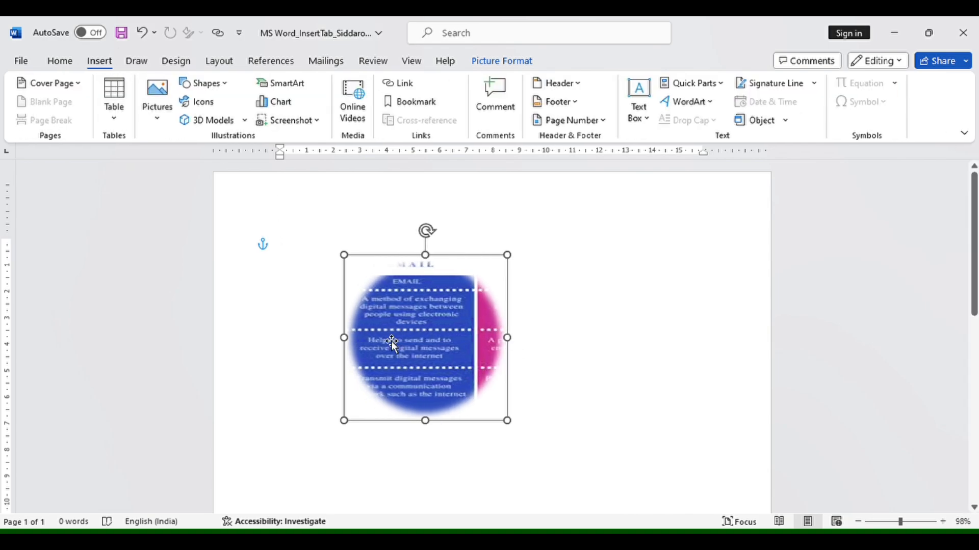
click(370, 280)
click(401, 305)
drag(399, 301, 275, 232)
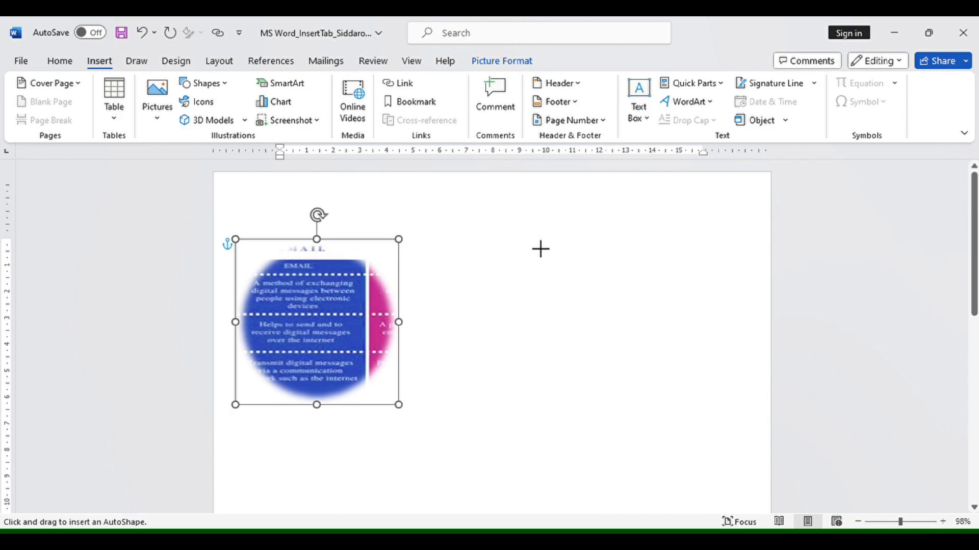
mouse_move(492, 231)
mouse_down()
mouse_move(581, 289)
mouse_move(645, 411)
mouse_move(663, 411)
mouse_move(657, 404)
mouse_up()
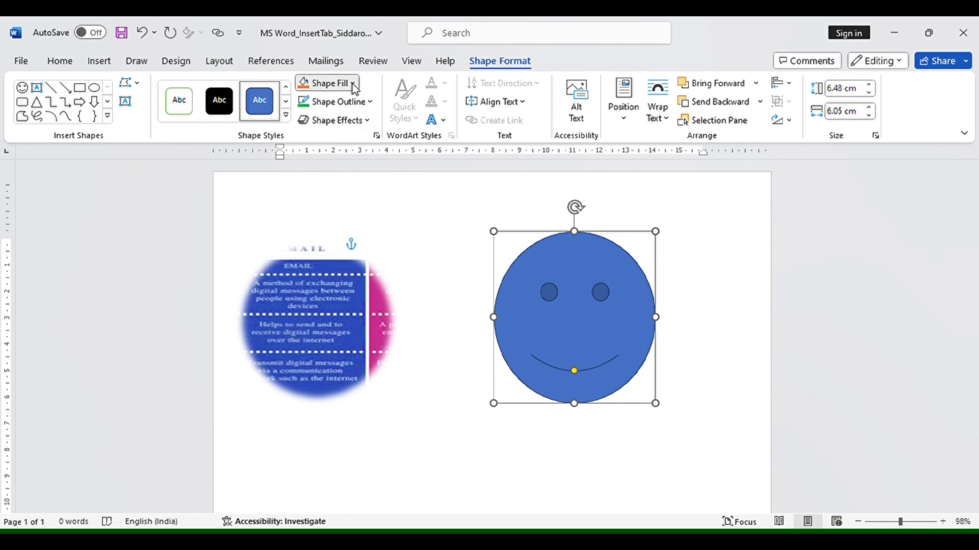
Fill the smiley face with yellow and give it a red outline, leaving its position on the page as drawn.
click(343, 255)
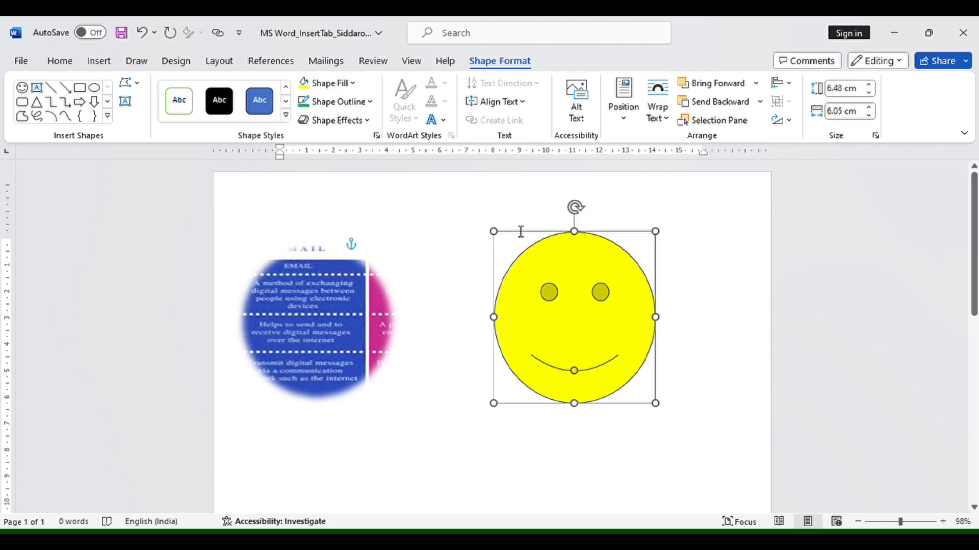
click(647, 205)
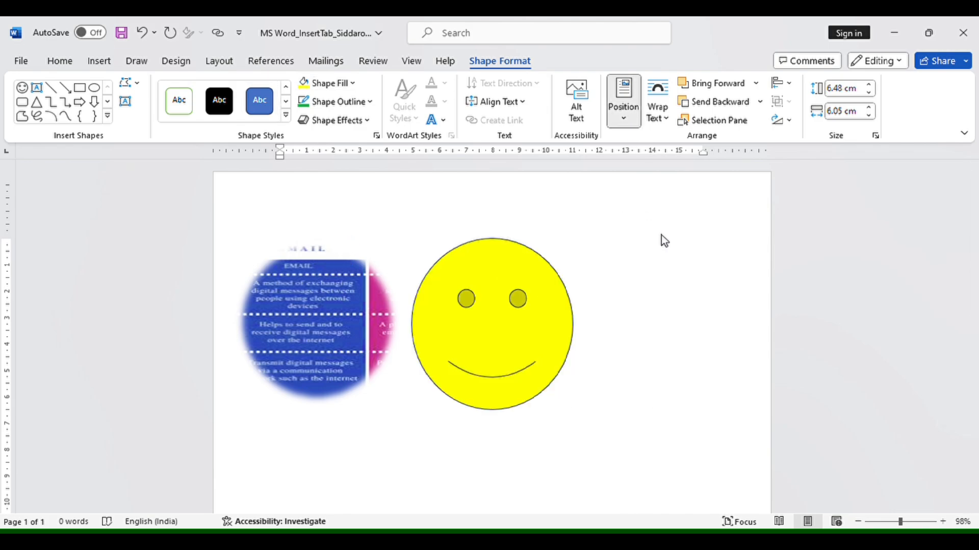
click(573, 236)
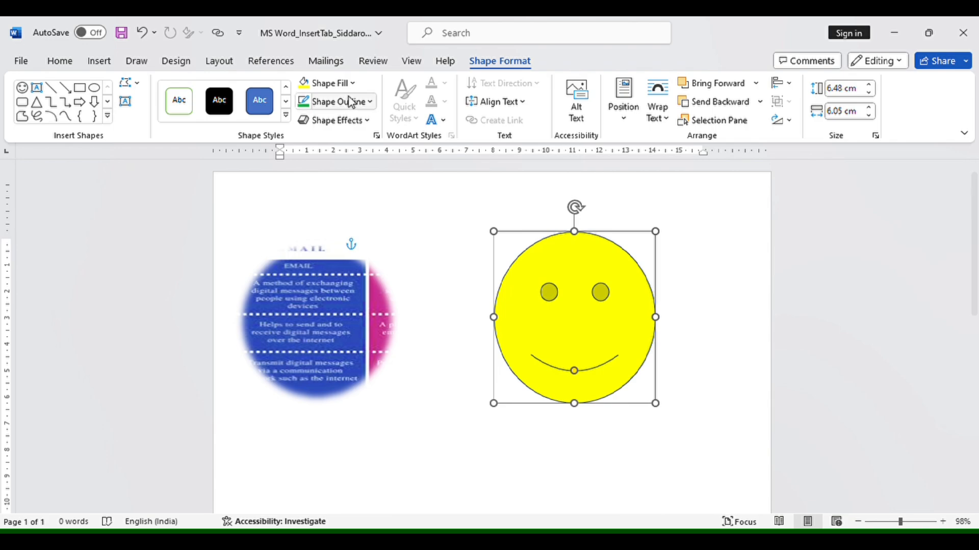
click(370, 101)
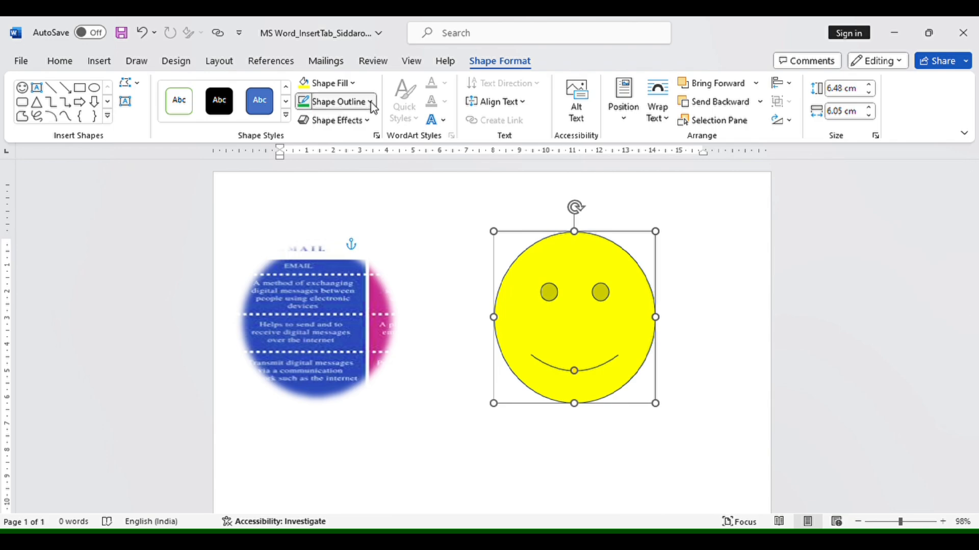
click(311, 268)
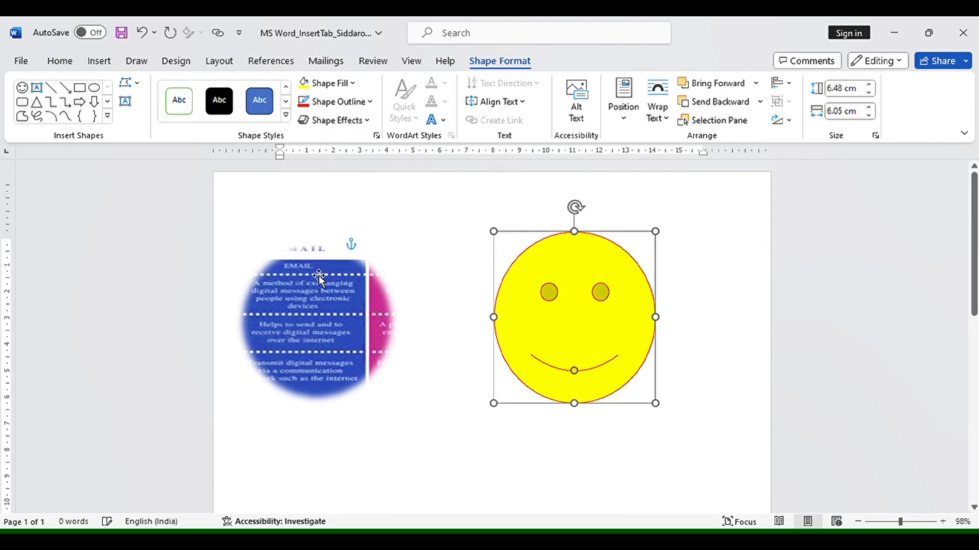
Apply the solid gold shape style to the smiley face and change the shape into a cloud.
click(287, 117)
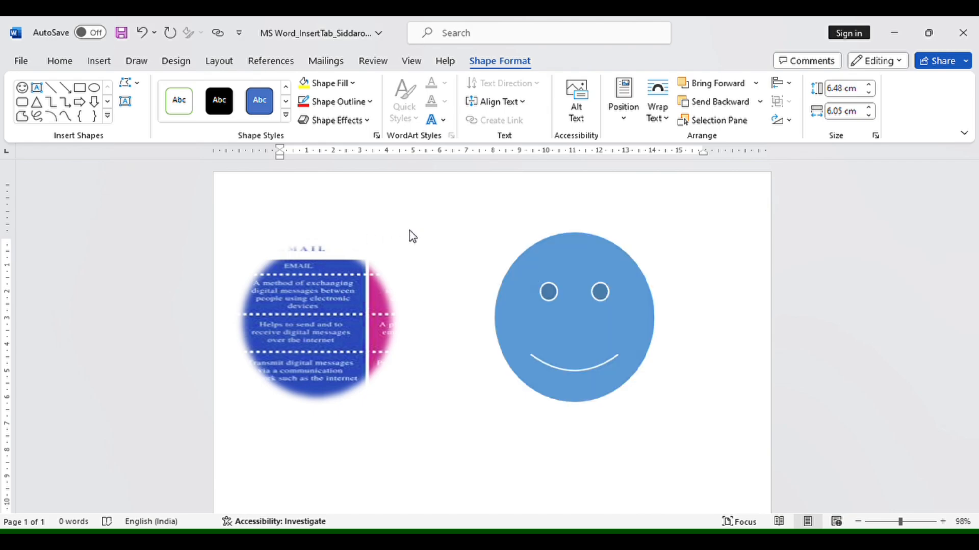
click(346, 193)
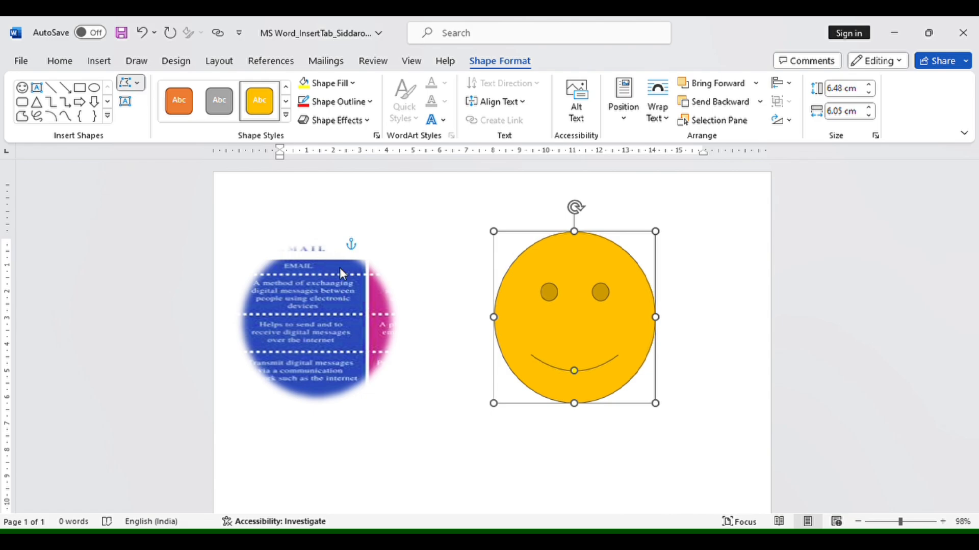
click(375, 196)
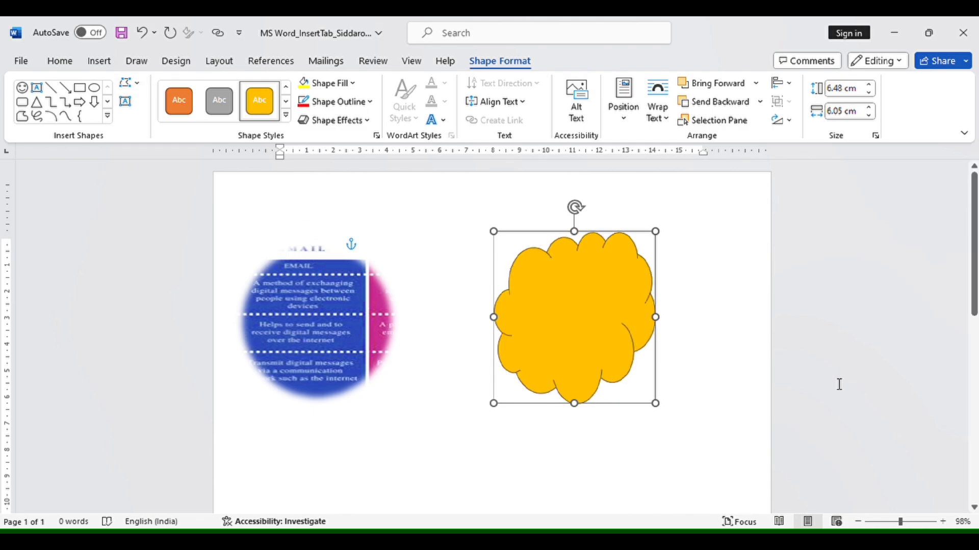
Shrink the cloud to about 5 cm wide and 4.75 cm high, and move it closer to the picture.
drag(494, 232, 521, 277)
drag(602, 323, 512, 309)
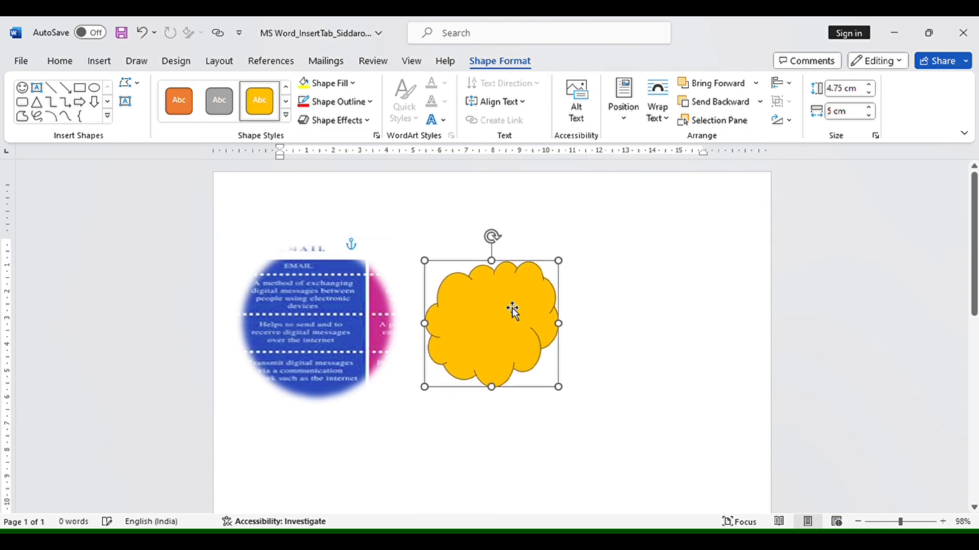
Delete the picture and the cloud together so that the page is empty.
click(100, 61)
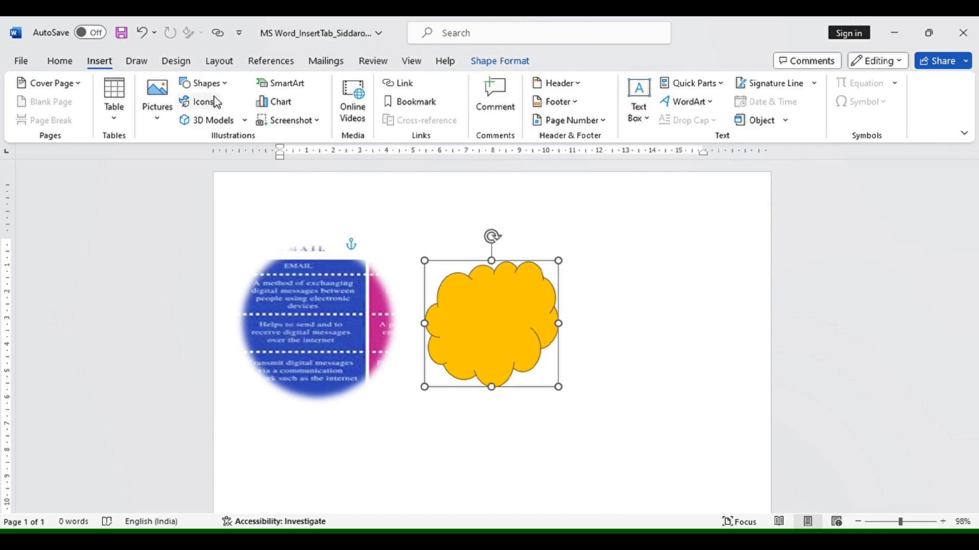
click(657, 339)
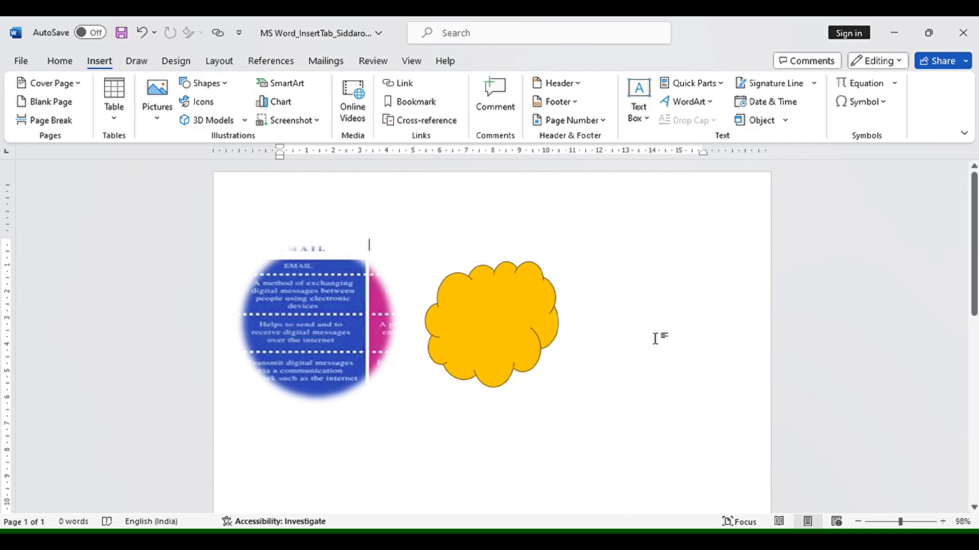
scroll(414, 417, down, 1)
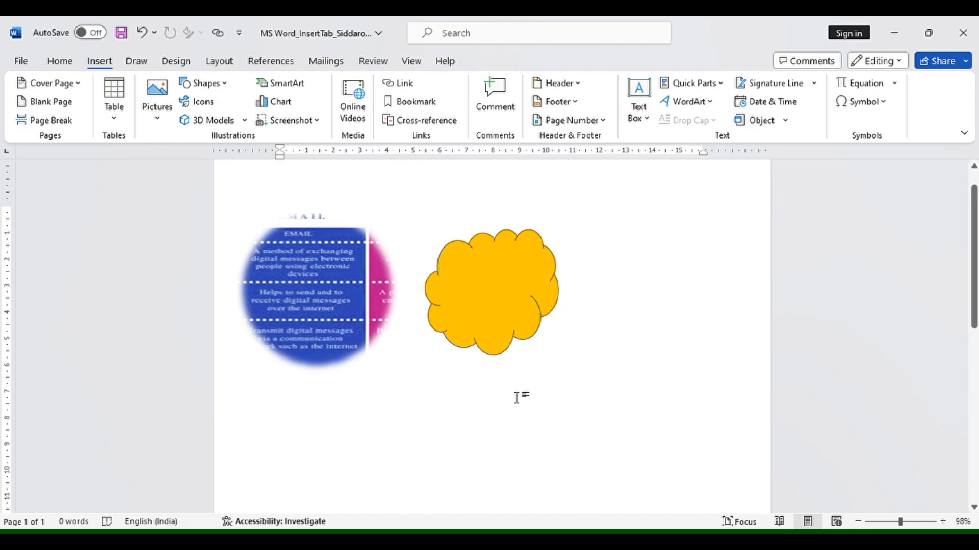
key(ctrl+a)
key(Delete)
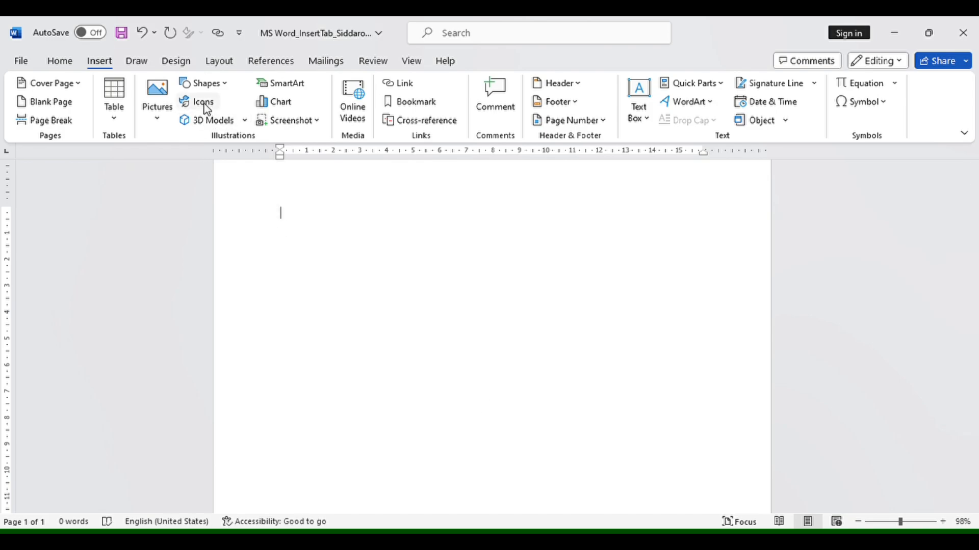
Insert a computer monitor icon into the blank page and enlarge it to about 7.11 cm by 7.11 cm.
click(205, 105)
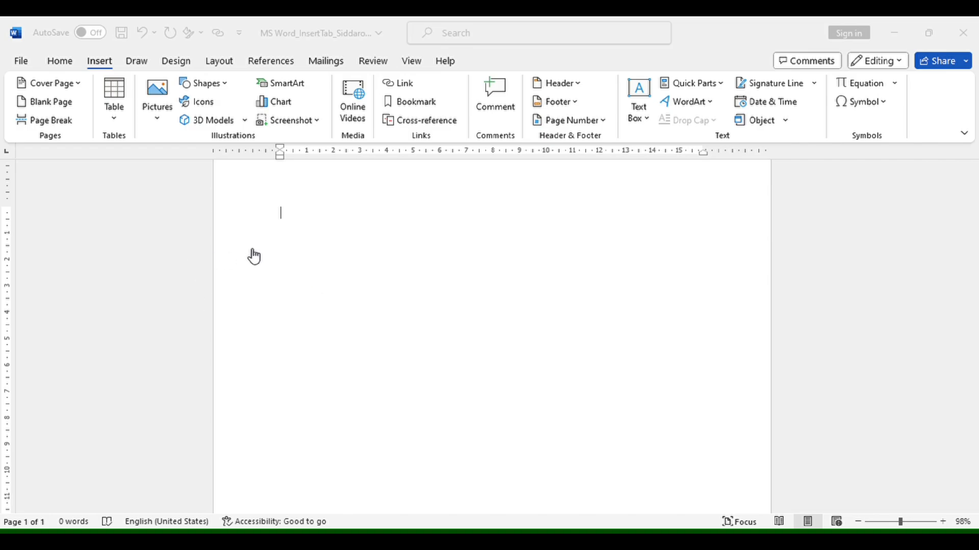
click(791, 458)
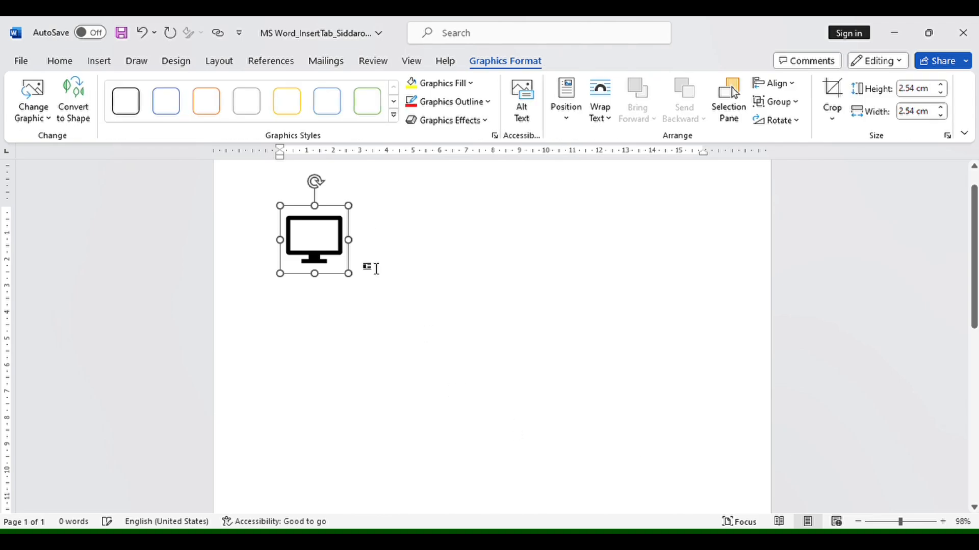
drag(350, 275, 471, 331)
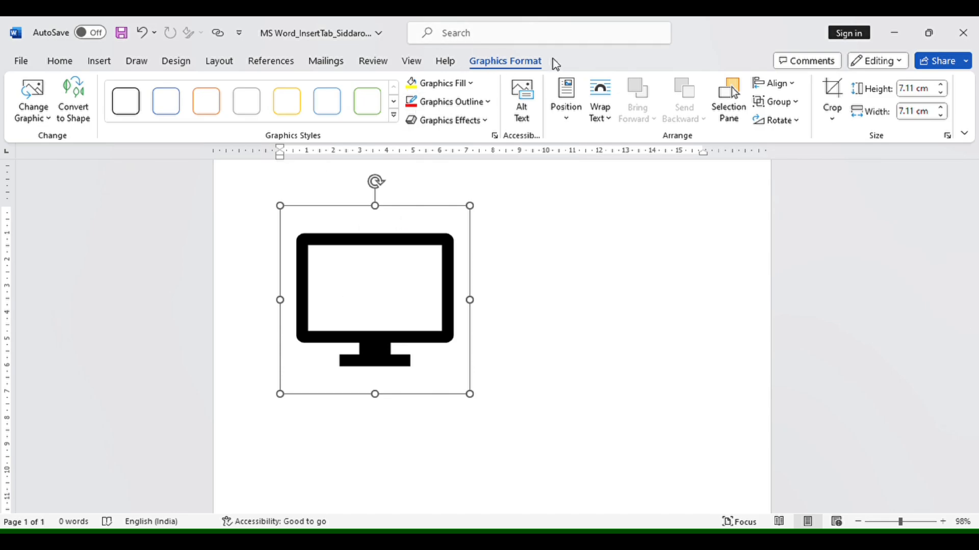
Fill the monitor icon with dark blue and give it a red outline.
click(472, 83)
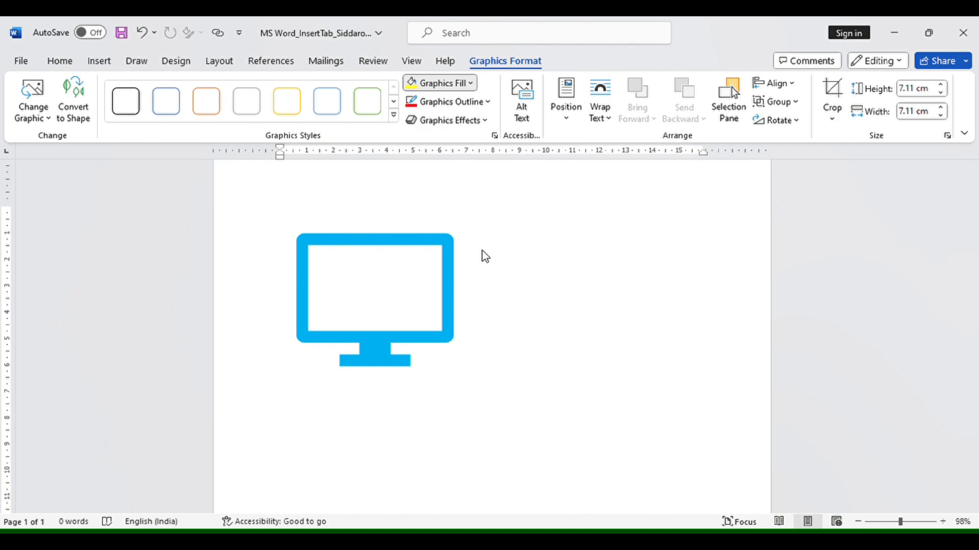
click(512, 257)
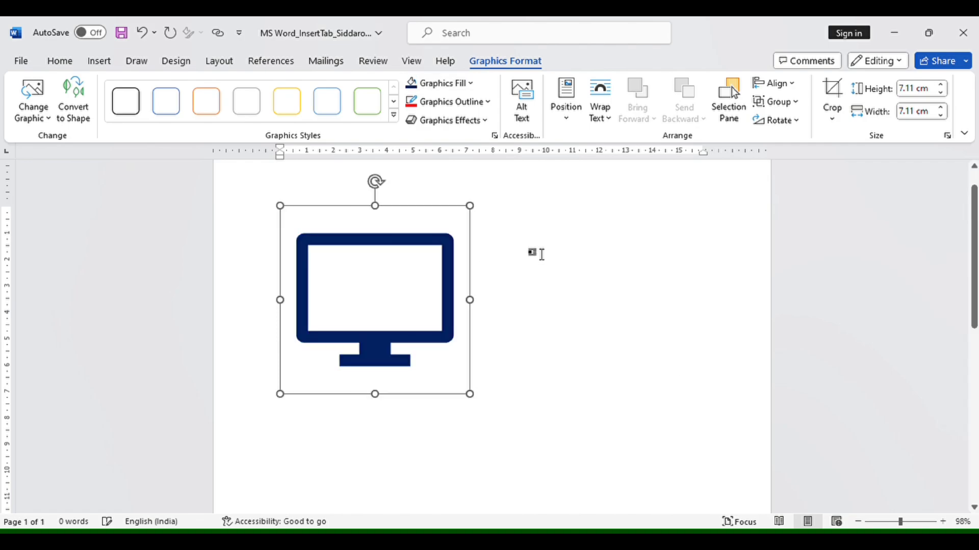
click(484, 102)
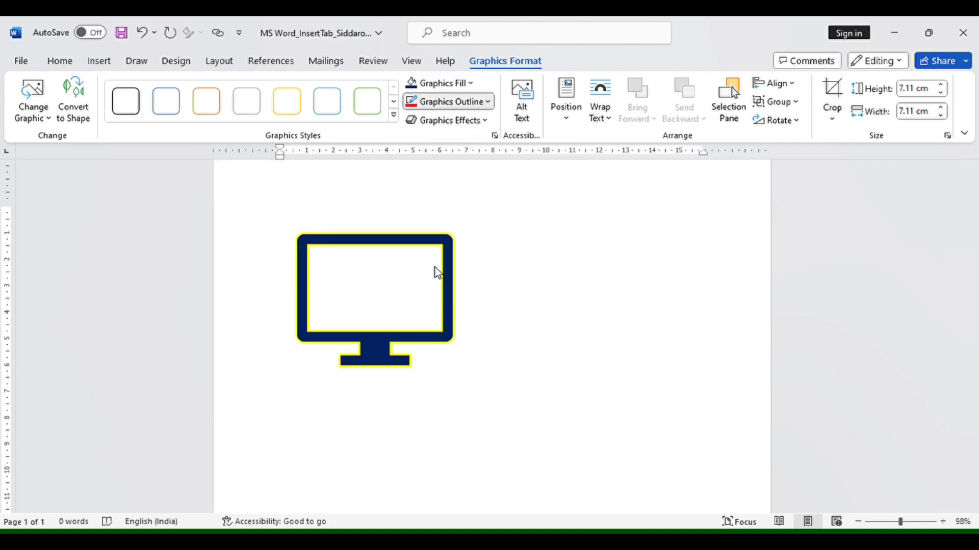
click(422, 265)
click(610, 352)
click(375, 262)
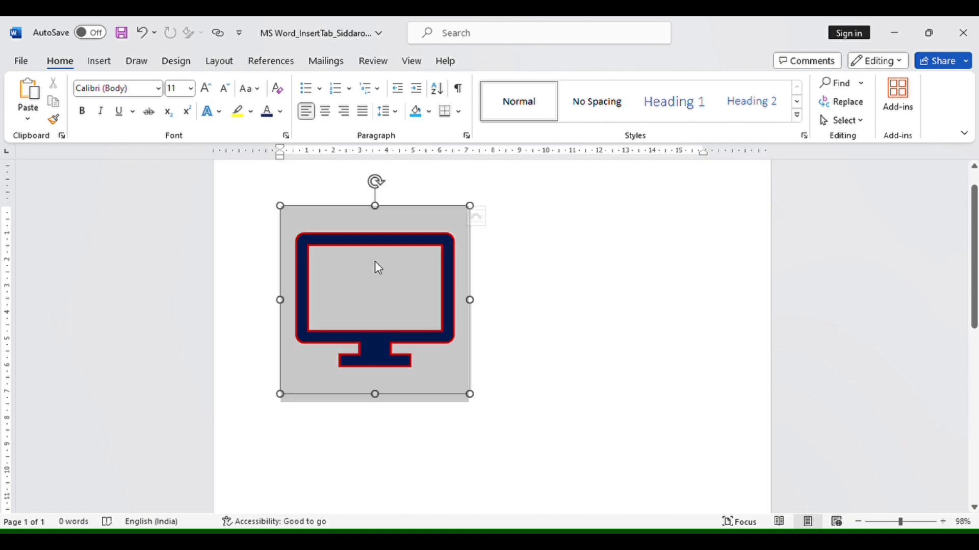
click(592, 318)
click(560, 303)
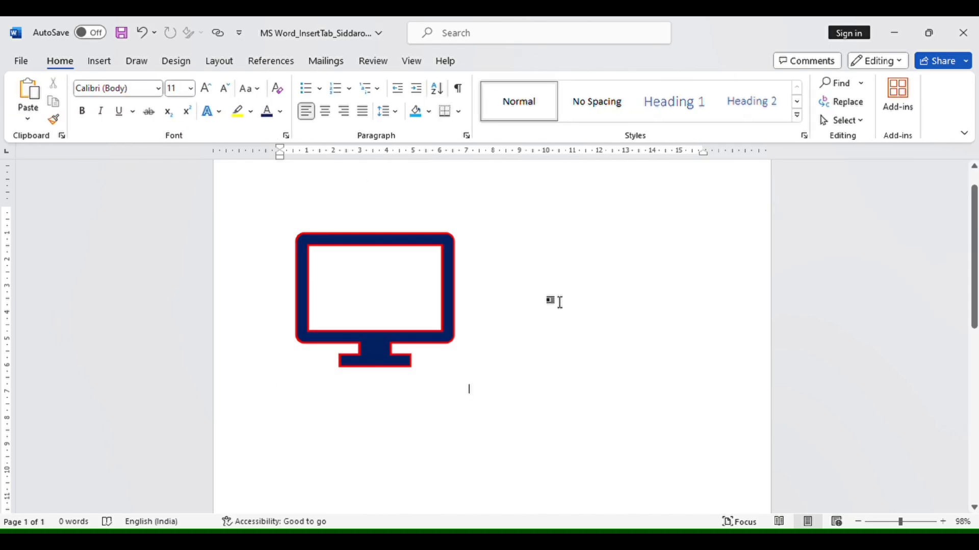
Delete the monitor icon from the page.
click(363, 292)
click(101, 62)
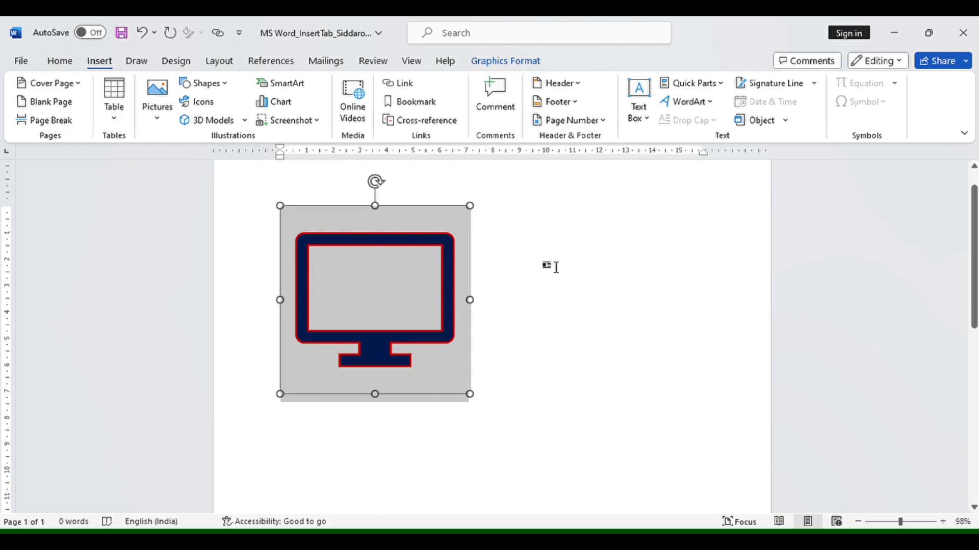
key(Delete)
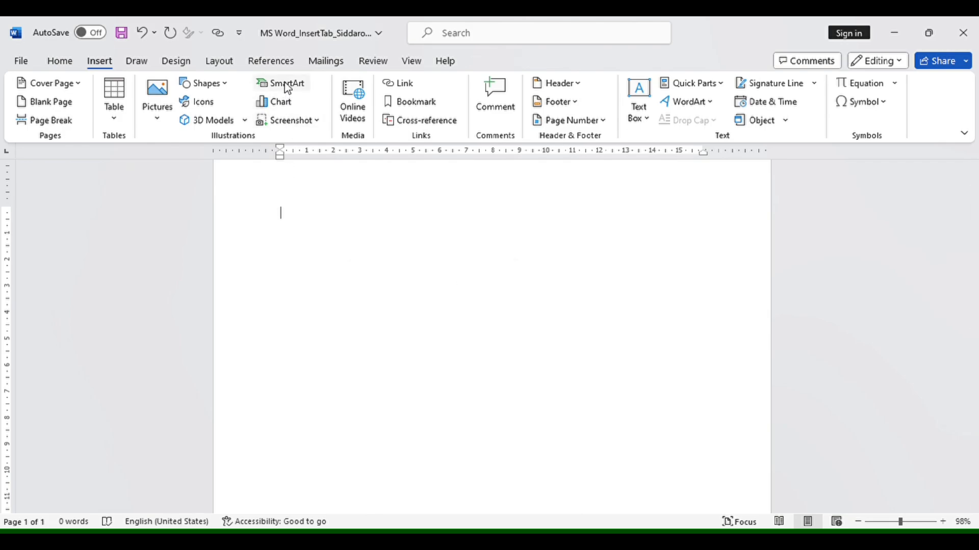
Insert a SmartArt cycle diagram of five circles linked by arrows, and look over its formatting and design options.
click(286, 84)
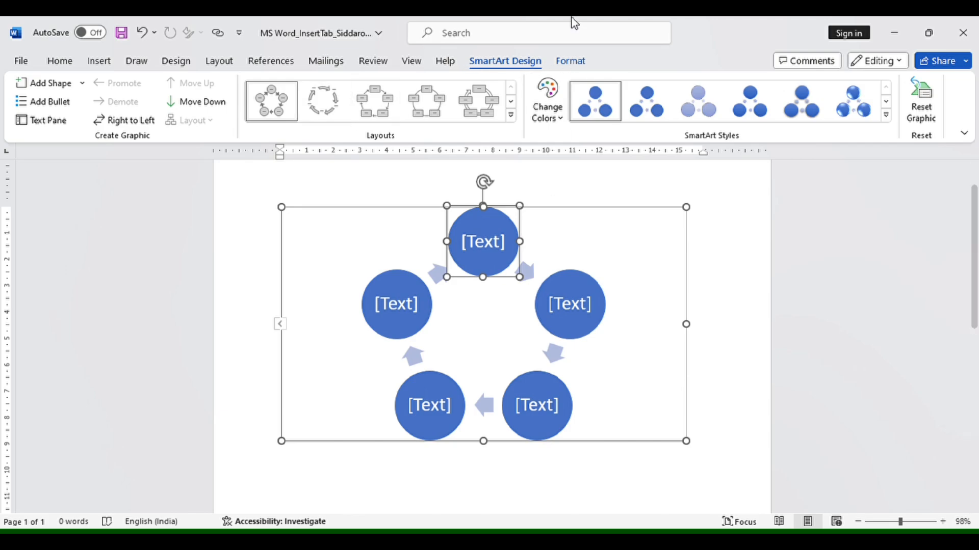
click(572, 60)
click(522, 66)
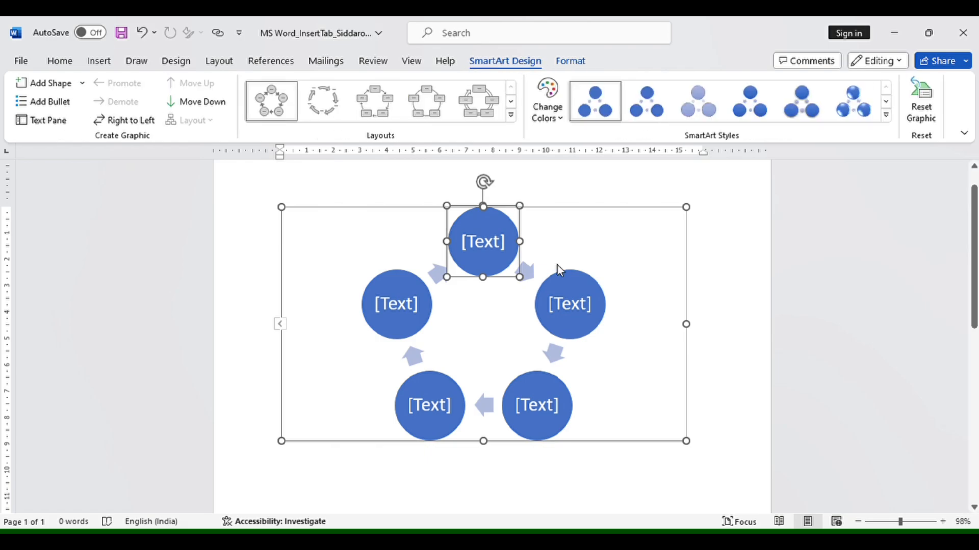
Label the topmost circle of the cycle diagram CPU.
click(492, 256)
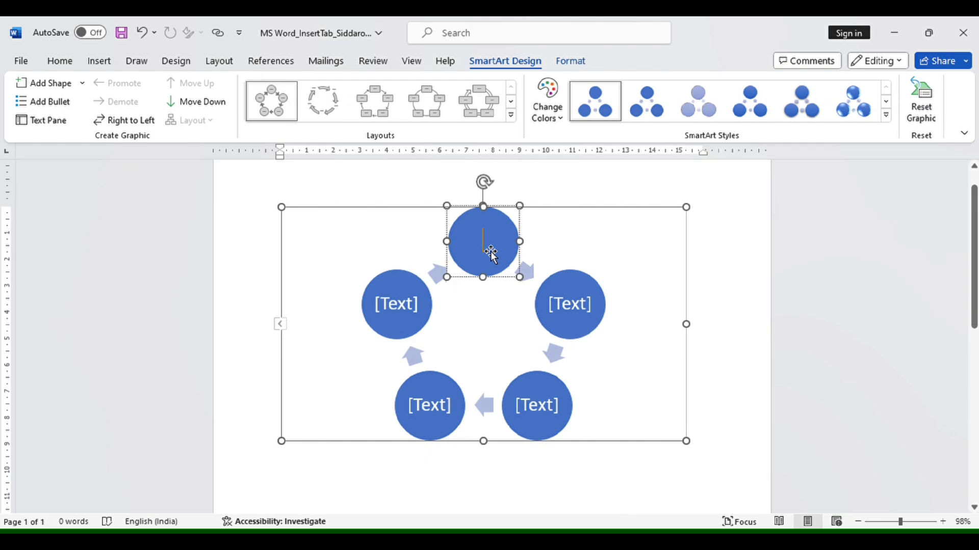
text(Mo)
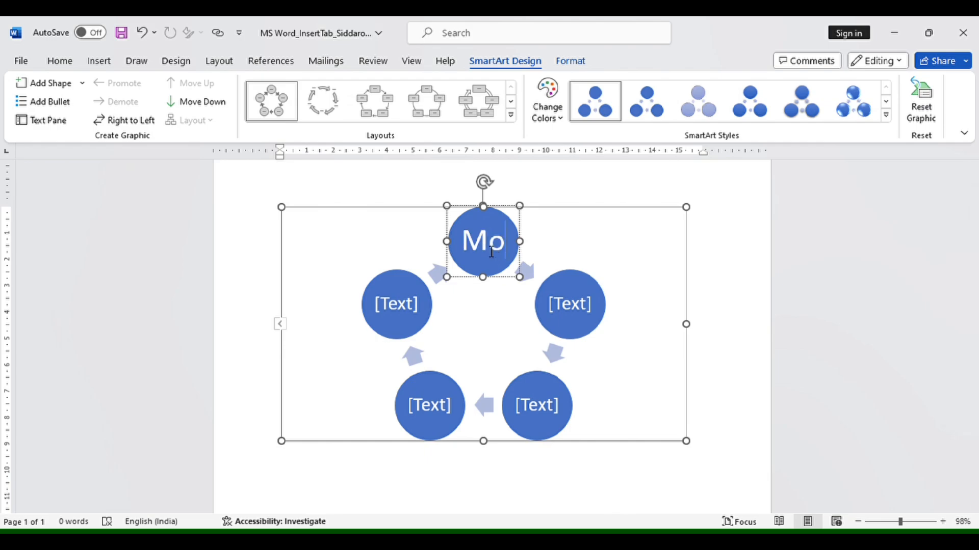
key(BackSpace)
key(BackSpace)
text(C)
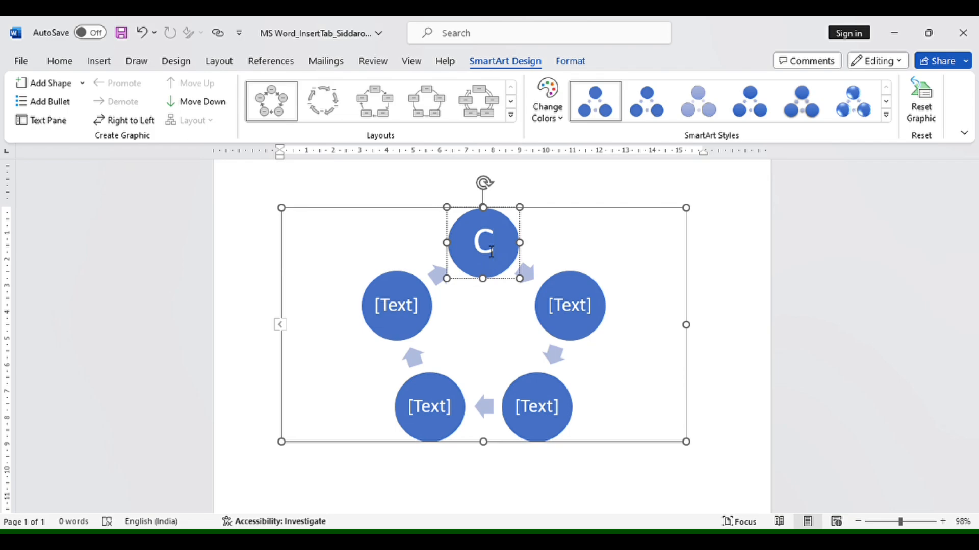
text(PU)
Label the two circles following CPU clockwise in the cycle diagram Motherboard and RAM.
click(581, 313)
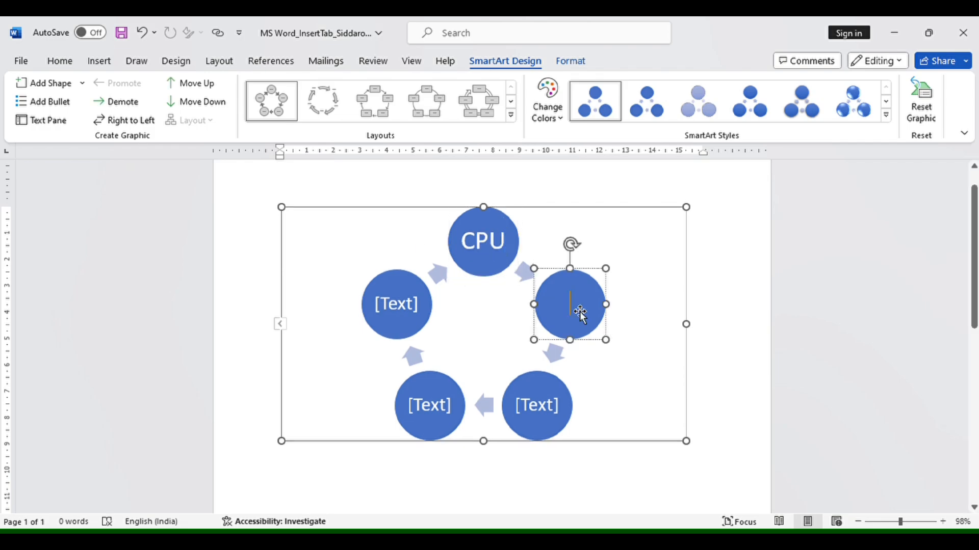
text(Mother)
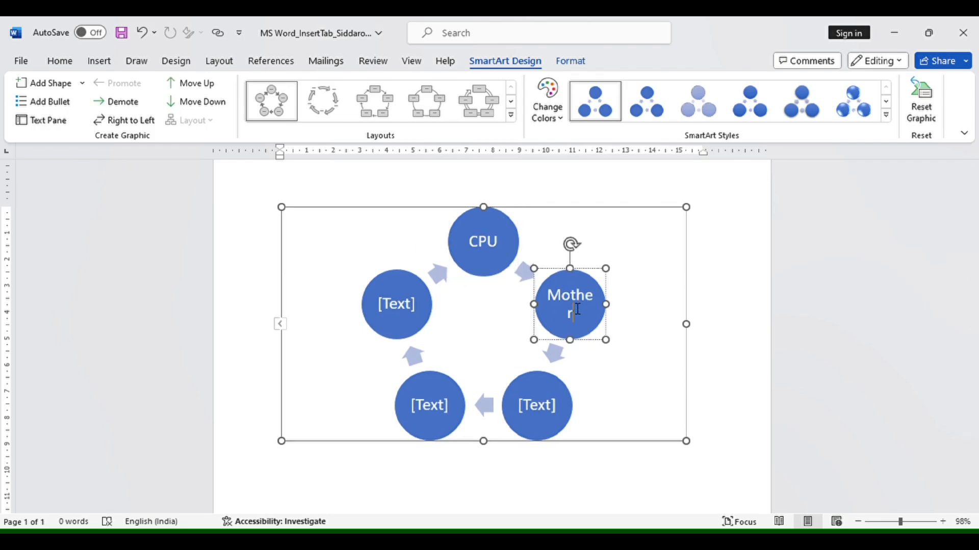
text(board)
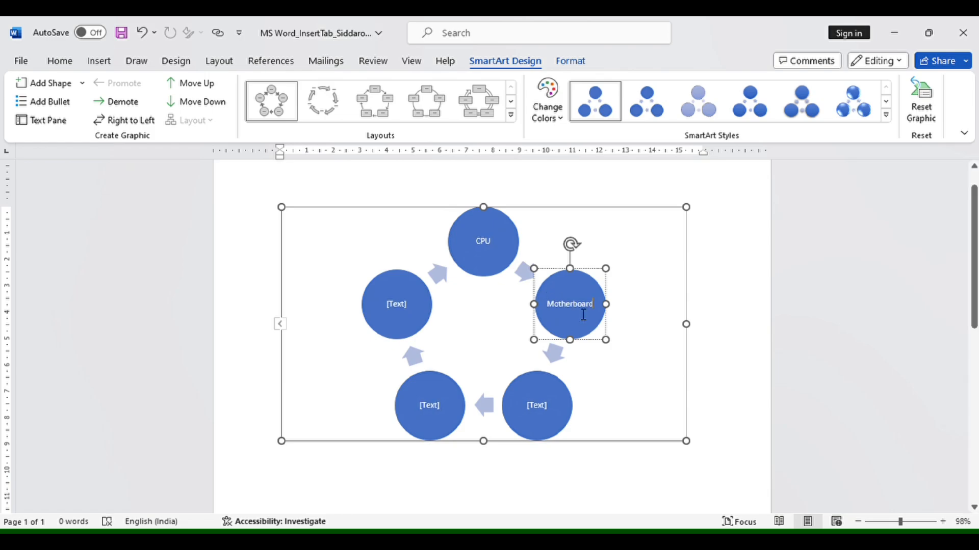
click(547, 416)
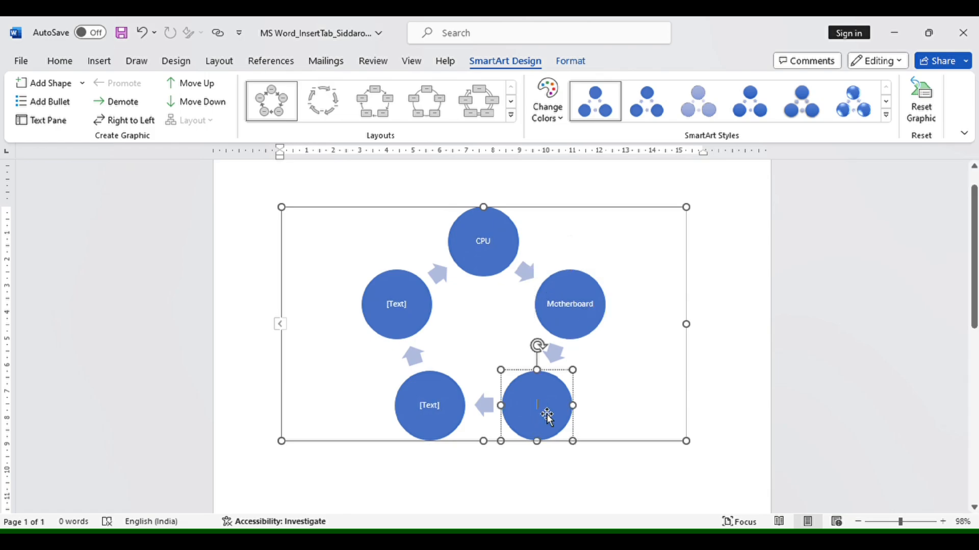
text(RA)
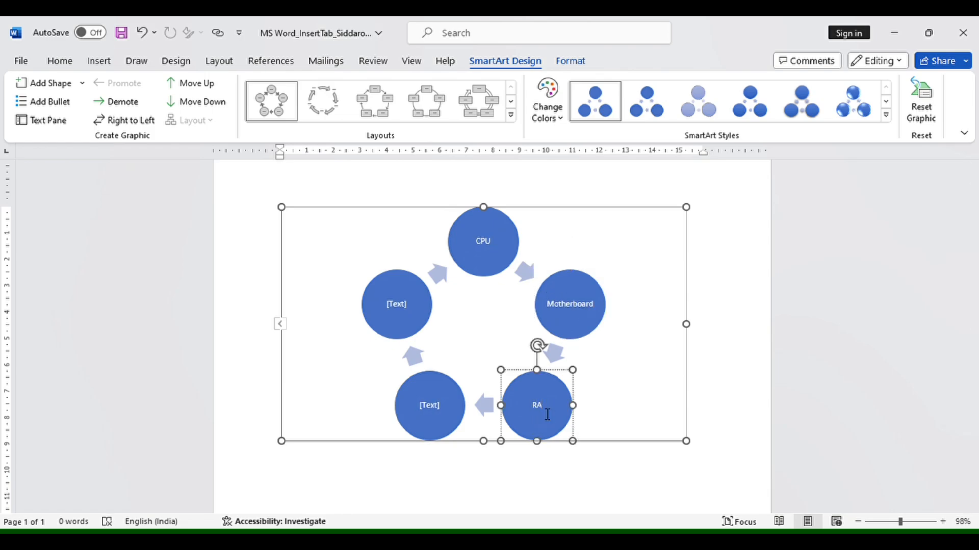
text(M)
Label the remaining two circles of the cycle diagram ROM and Monitor, continuing clockwise after RAM.
click(433, 417)
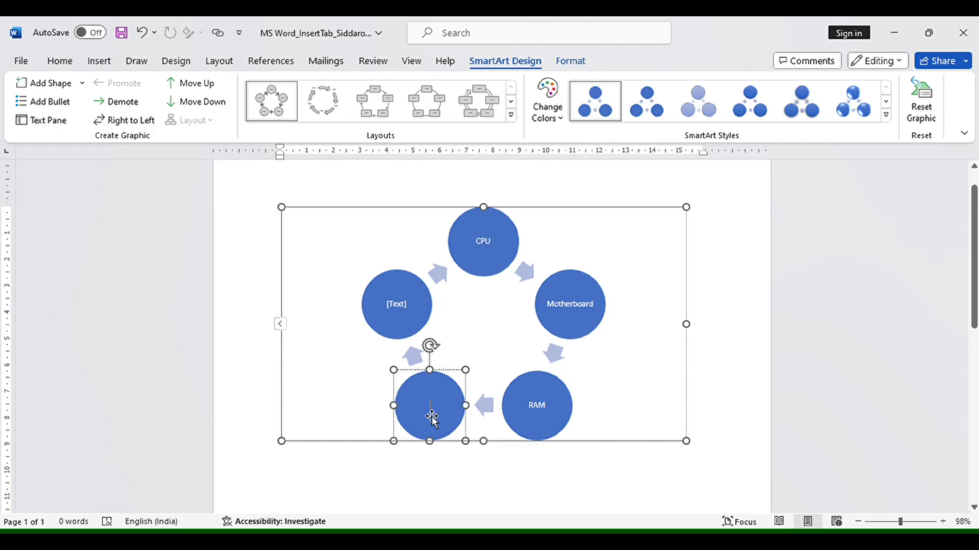
text(ROM)
click(408, 318)
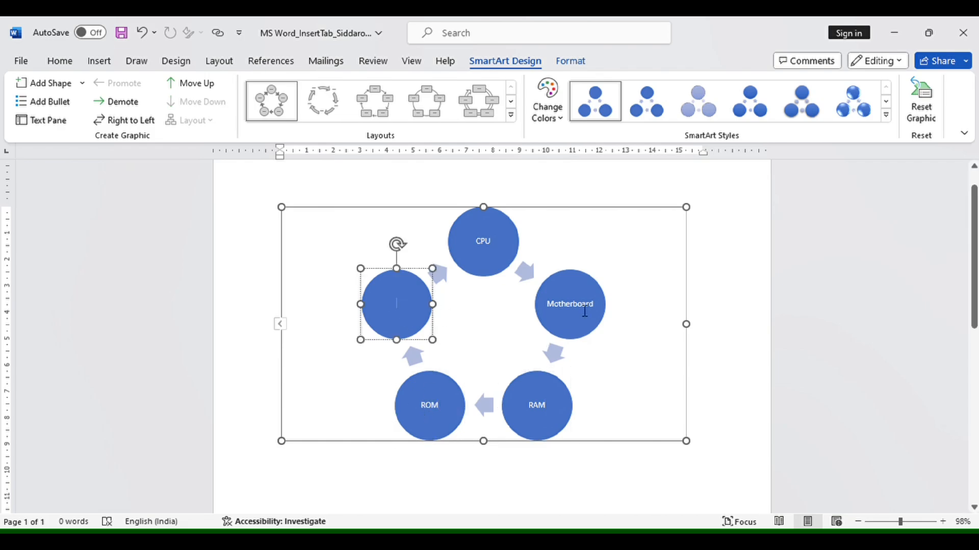
text(Mono)
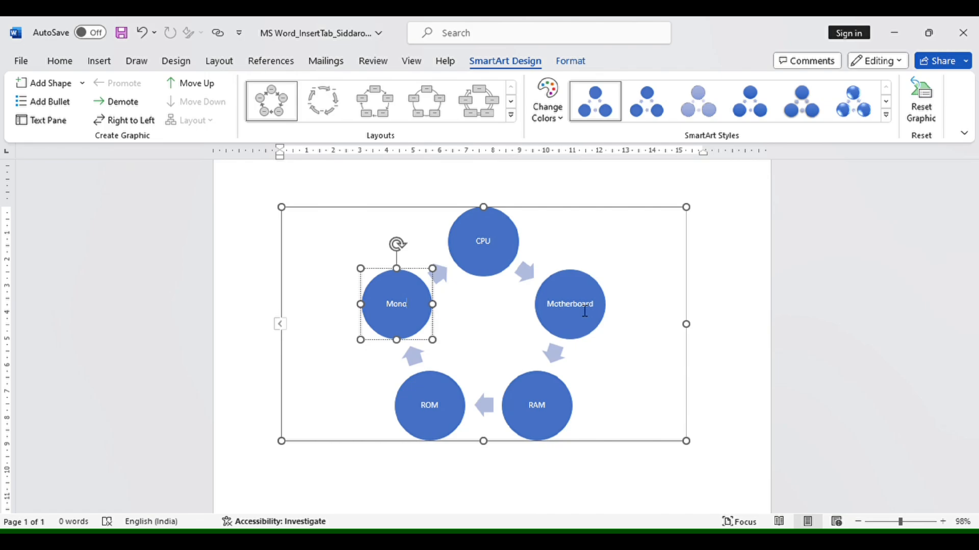
key(BackSpace)
text(itor)
click(609, 310)
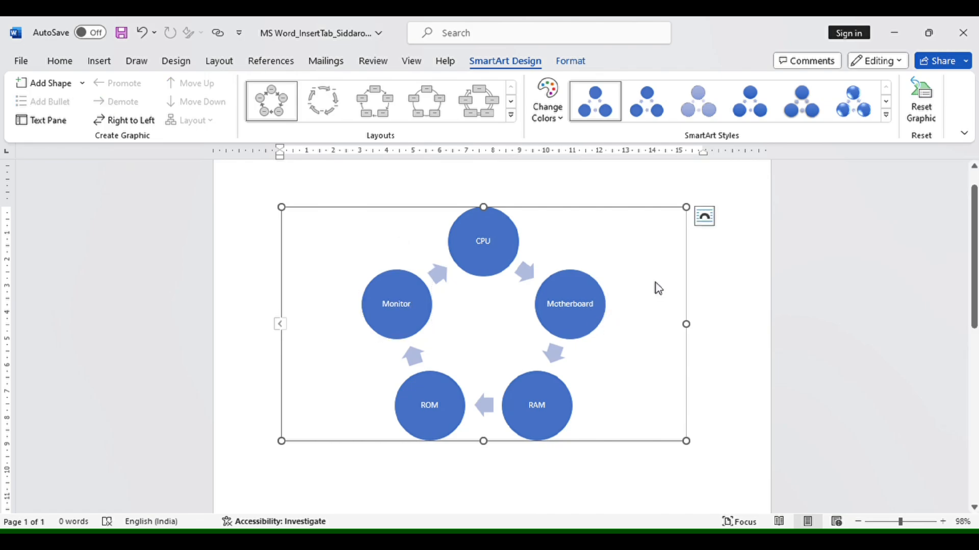
Add a sixth circle after Monitor in the cycle diagram and label it Mouse.
click(393, 291)
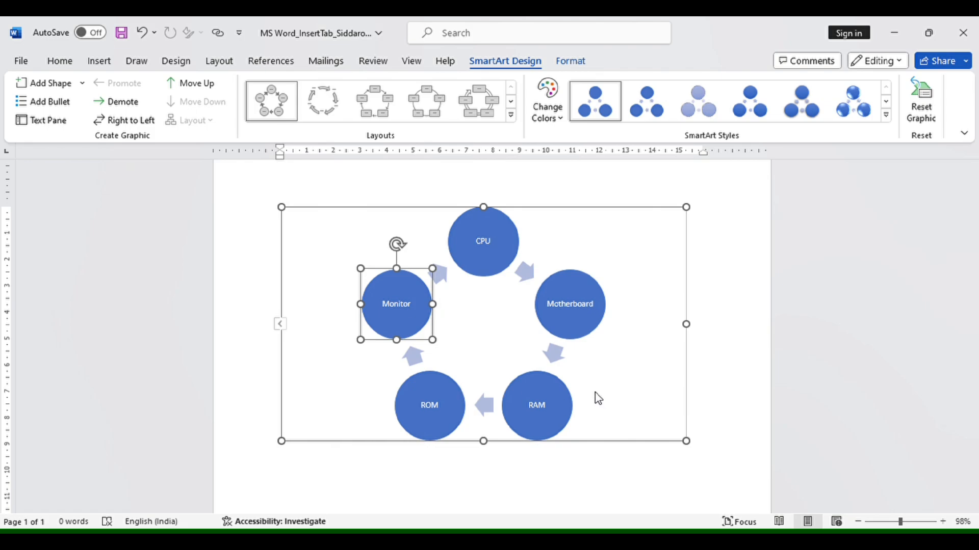
key(Return)
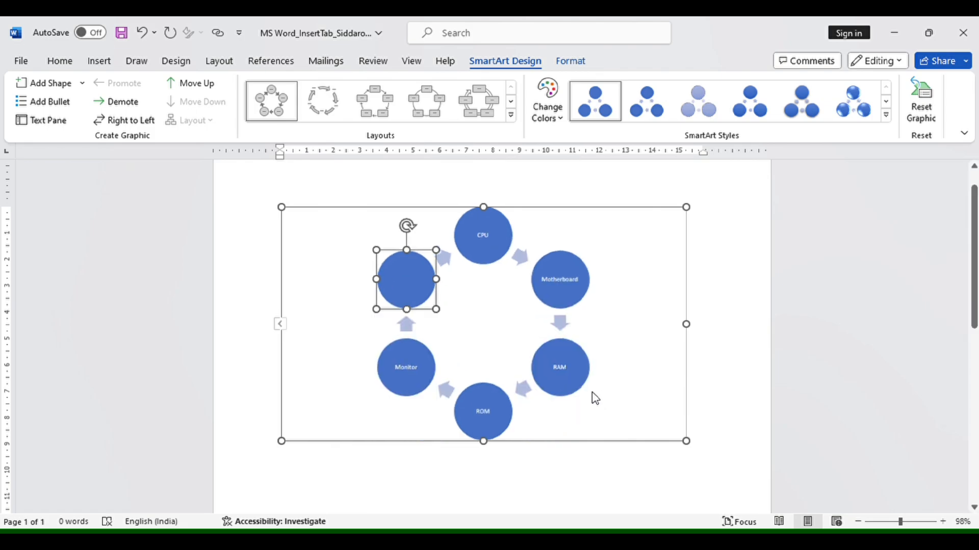
click(409, 289)
text(Mouse)
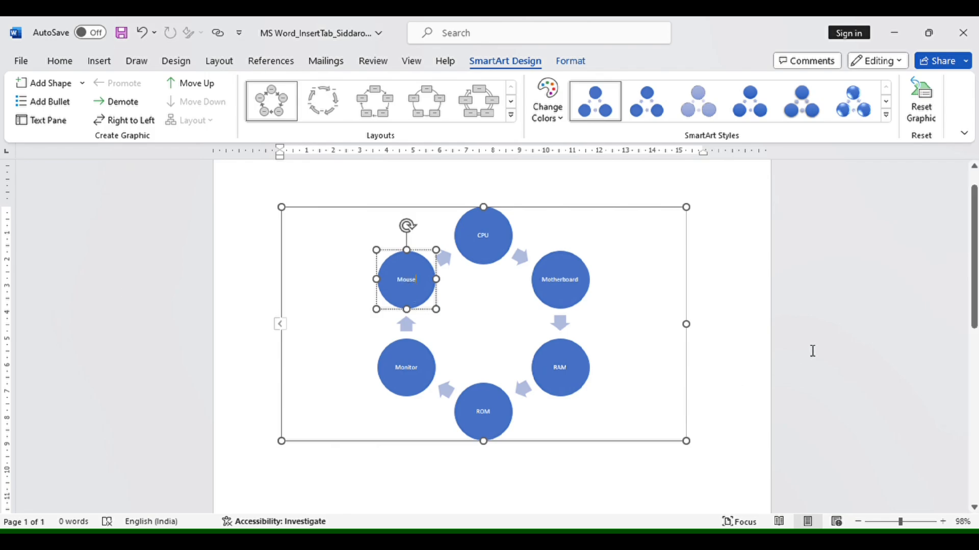
click(812, 352)
Recolour the cycle diagram with a multicolour blue-to-green range and apply a tilted 3-D style with thick discs.
click(585, 251)
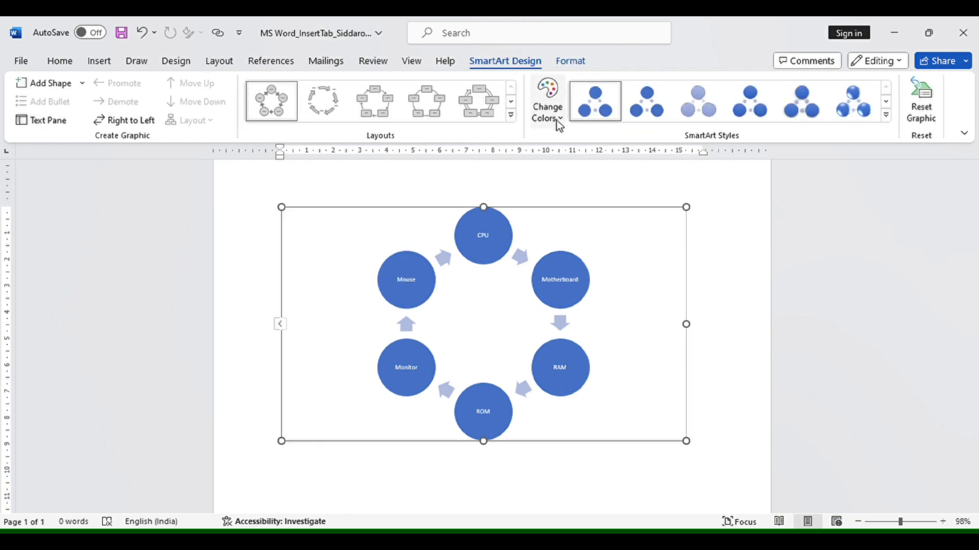
click(559, 120)
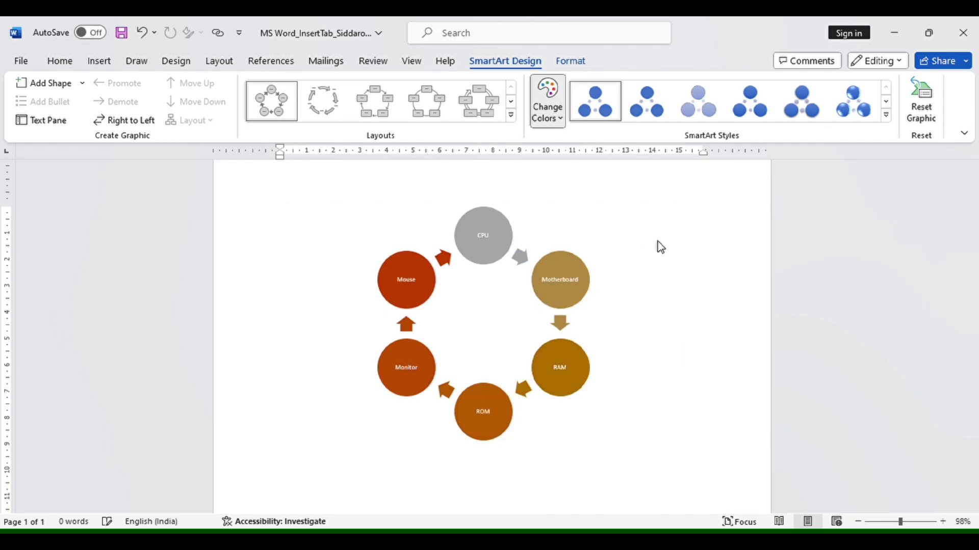
click(753, 247)
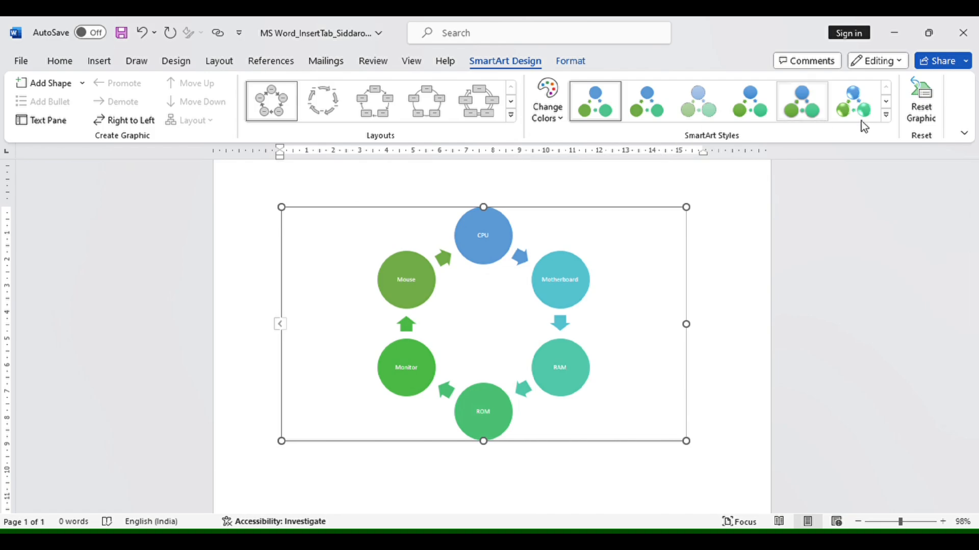
click(886, 116)
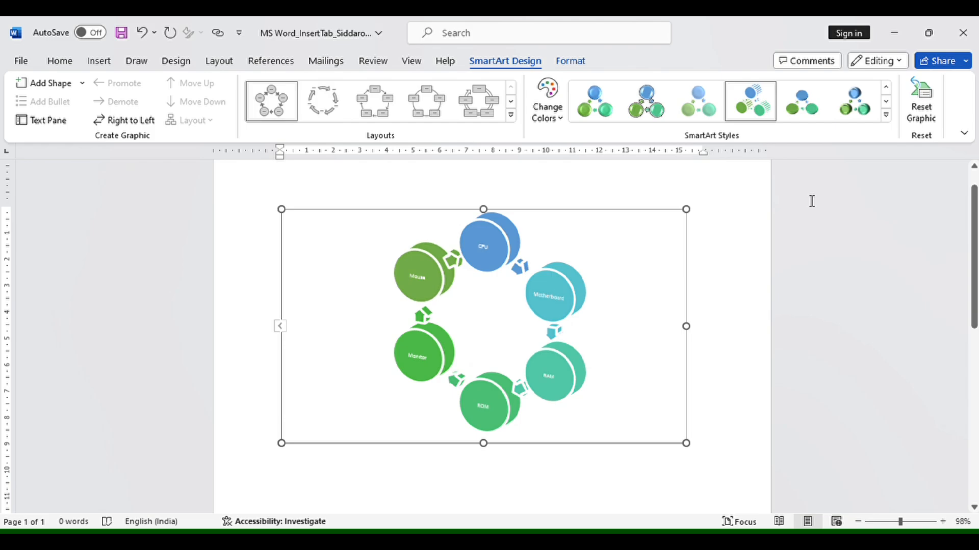
click(579, 62)
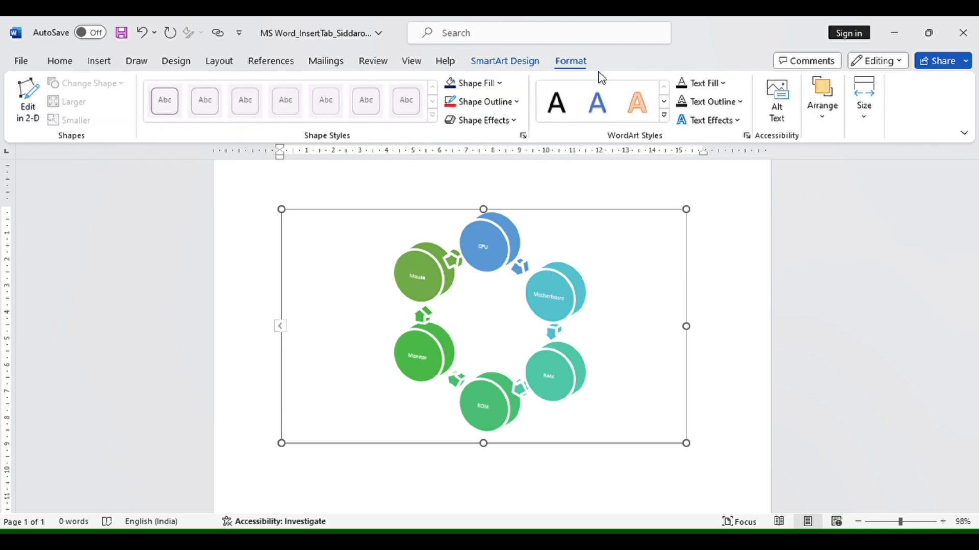
click(500, 83)
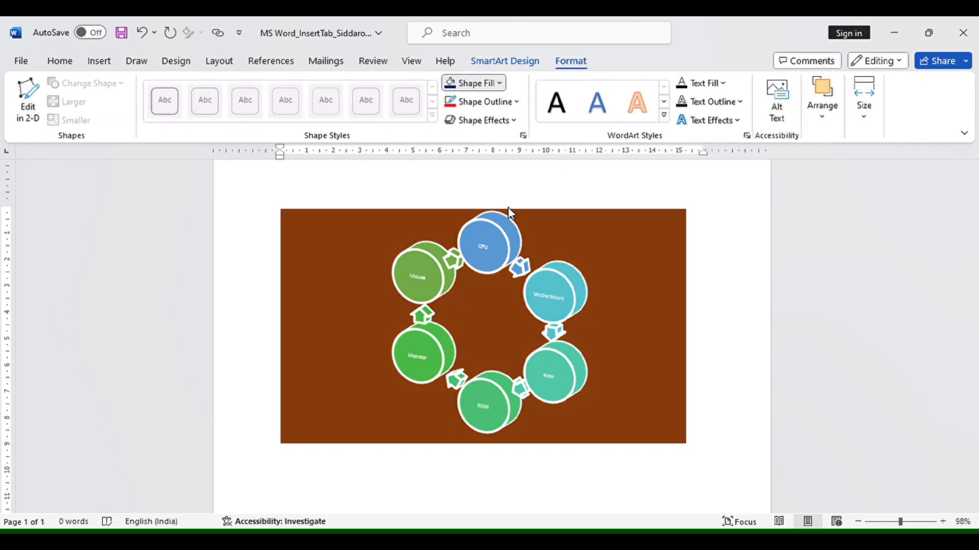
click(771, 321)
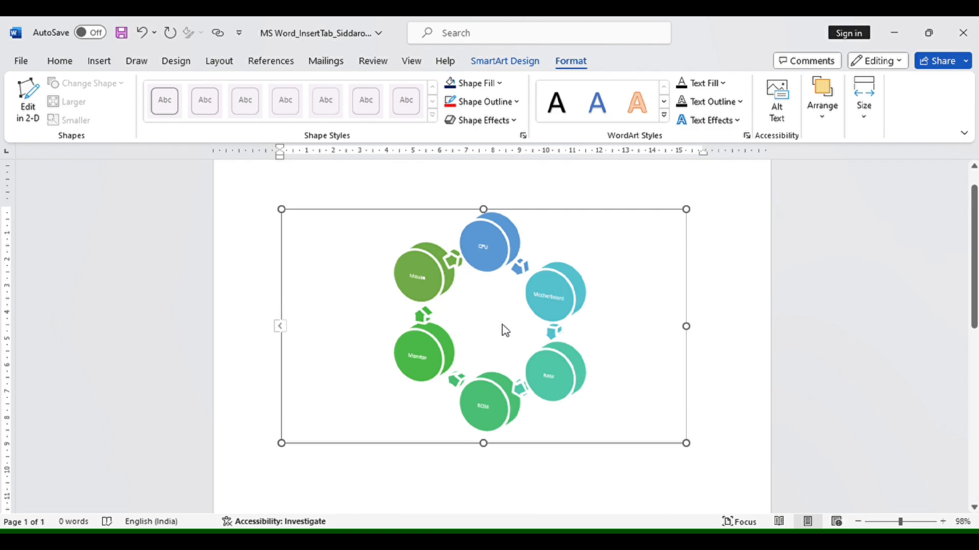
Fill the Motherboard circle with light blue and give it a red outline.
click(569, 283)
click(497, 84)
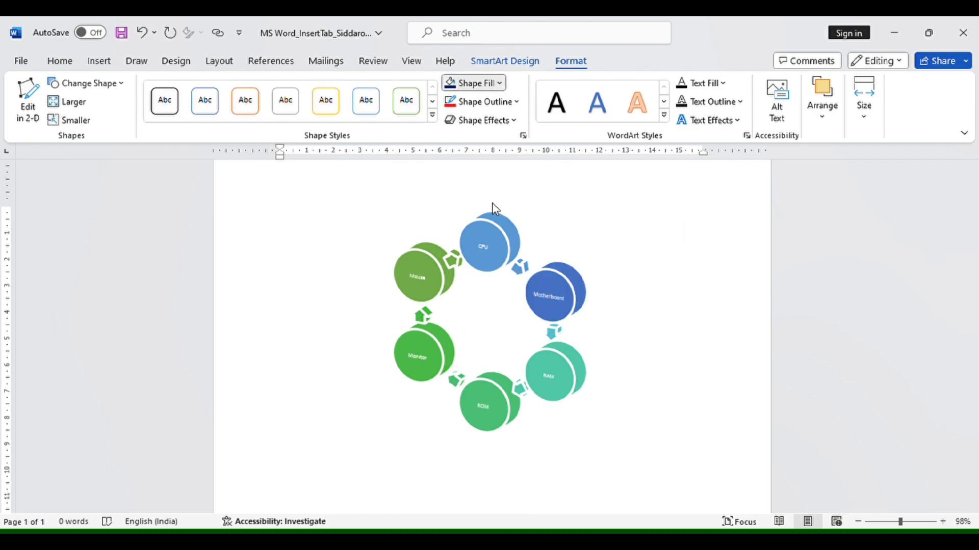
click(520, 257)
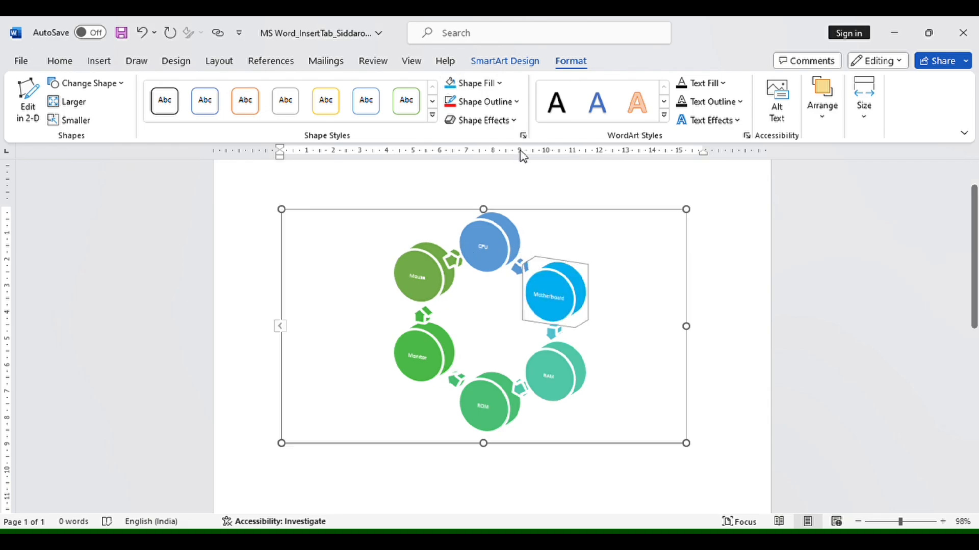
click(516, 102)
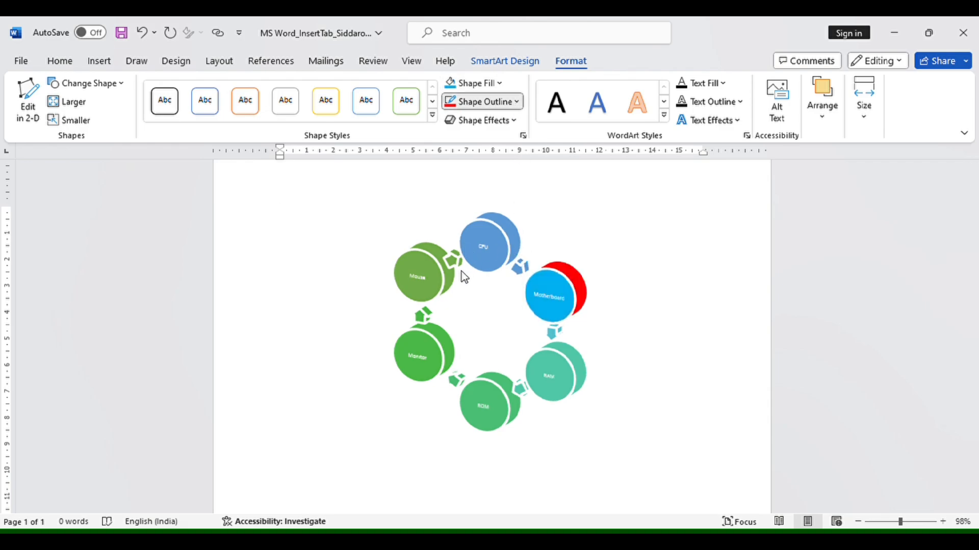
click(466, 275)
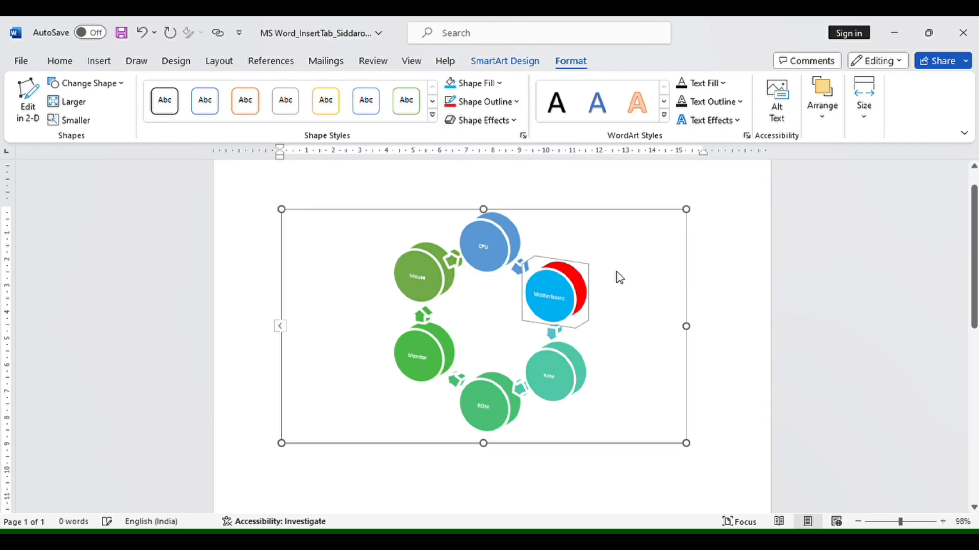
Give the frame of the whole SmartArt diagram a red outline and bring up the commands for inserting elements.
click(619, 278)
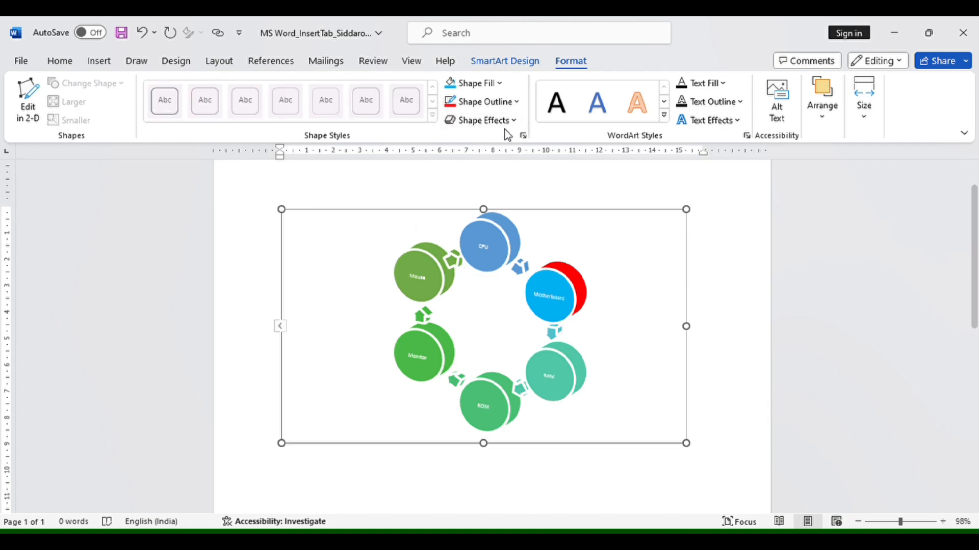
click(482, 102)
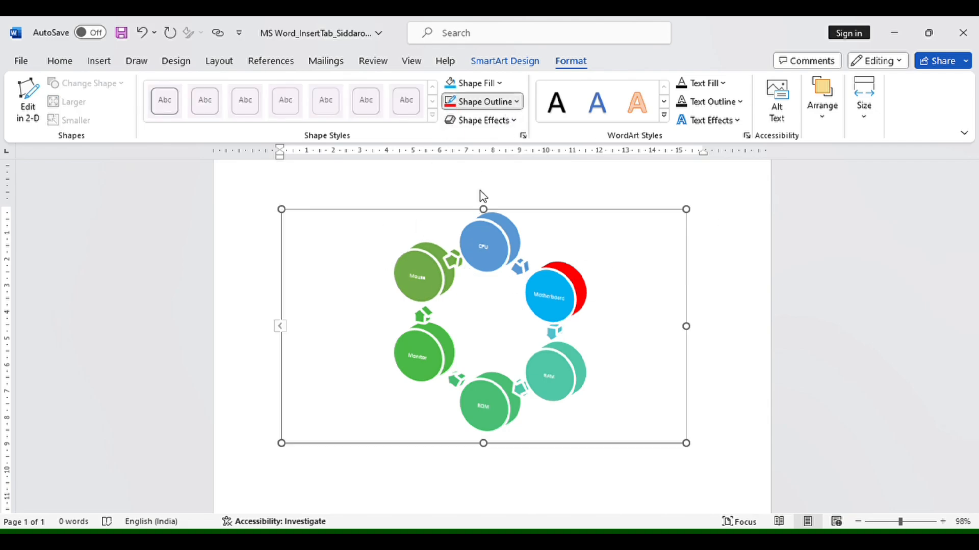
click(461, 268)
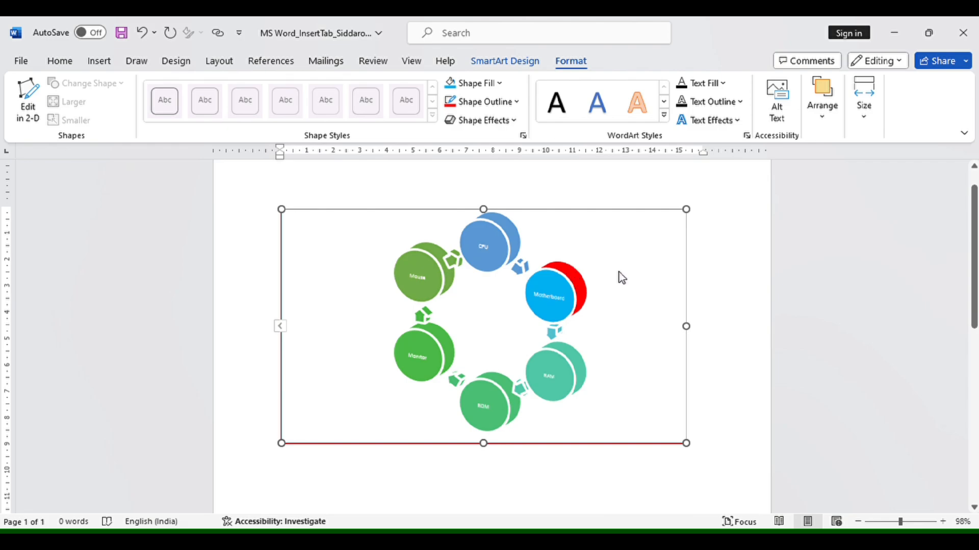
click(764, 293)
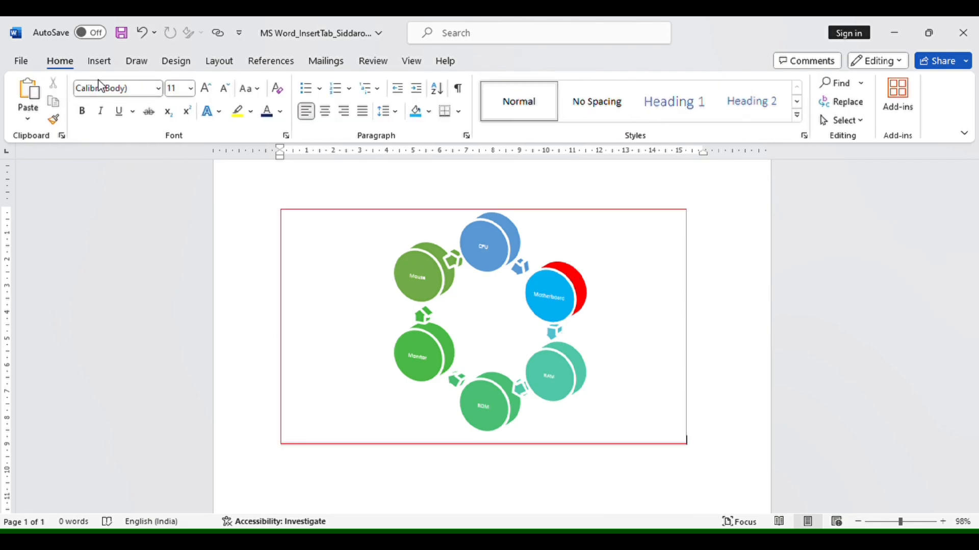
click(99, 61)
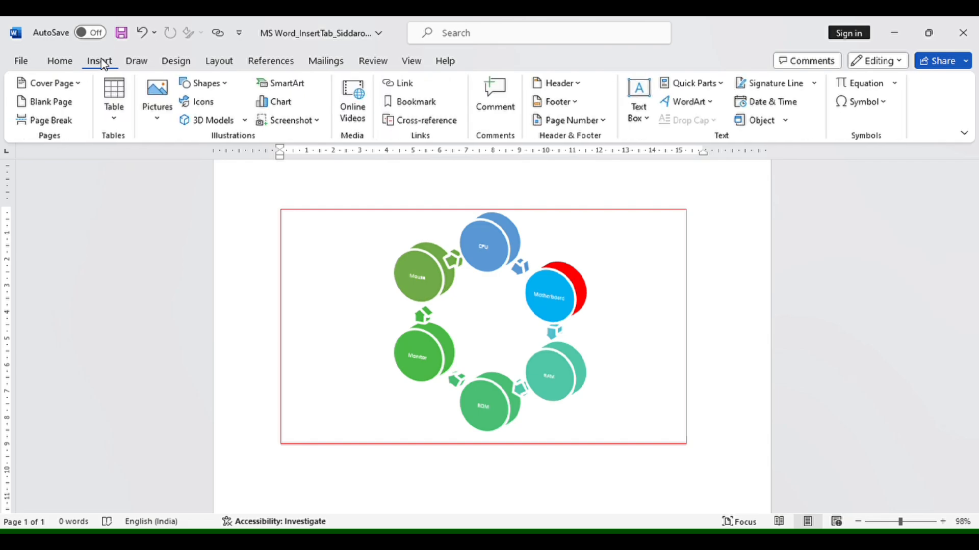